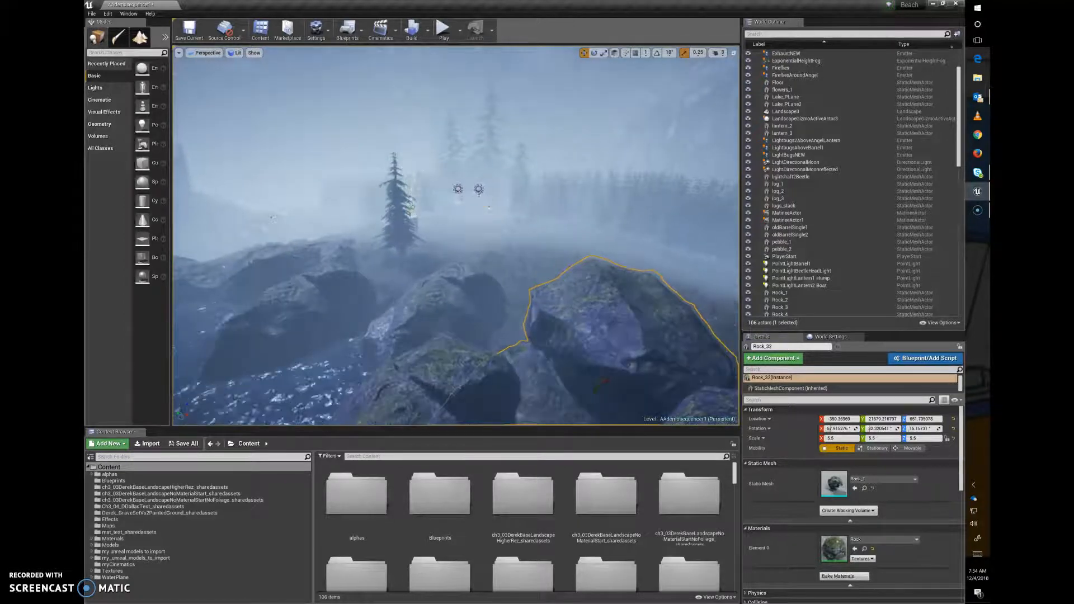
Step: Frame the AngelCemetary1 statue in the viewport and examine it with the surrounding rocks, lights and forest
left_click(479, 212)
key("f")
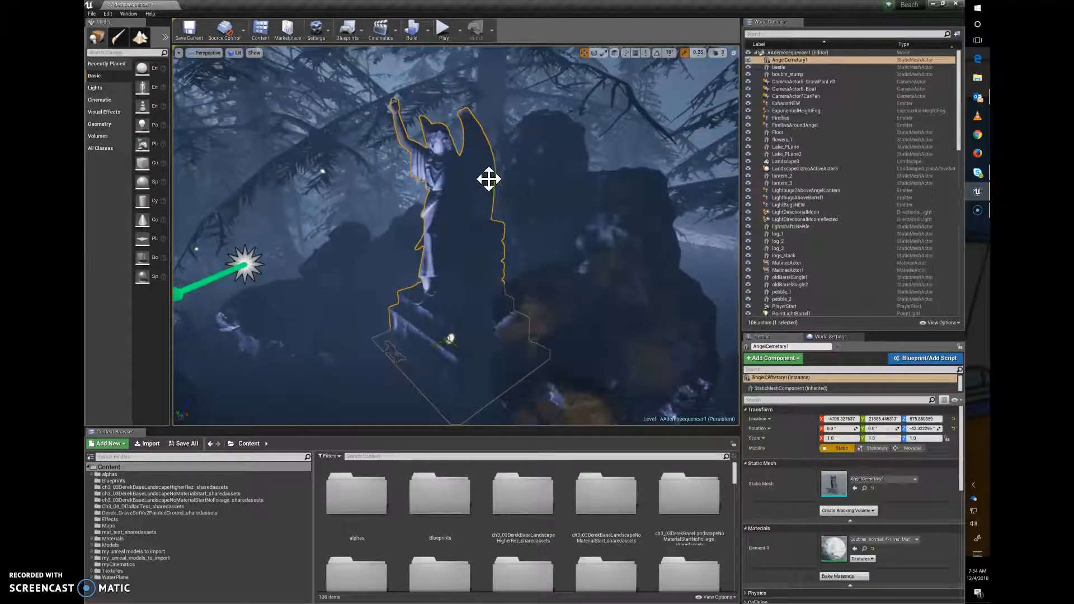
left_click_drag(503, 253, 512, 313, "alt")
mouse_move(511, 250)
left_mouse_down("alt")
mouse_move(539, 249)
mouse_move(442, 249)
mouse_move(534, 249)
mouse_move(498, 250)
mouse_move(508, 251)
left_mouse_up("alt")
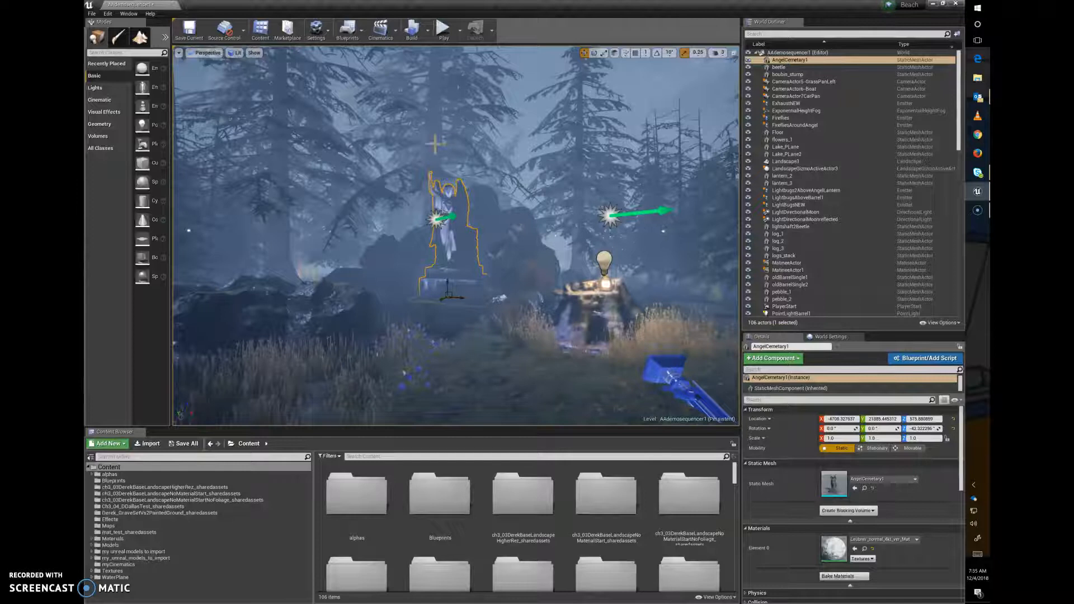
scroll(441, 215, "down", 5)
scroll(442, 215, "down", 2)
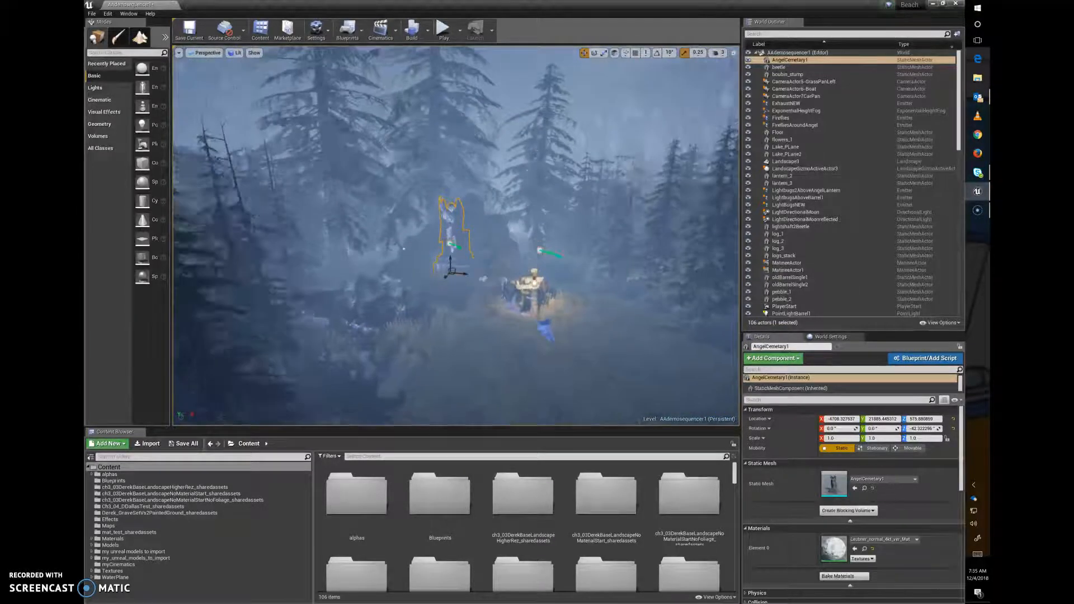
scroll(224, 343, "up", 3)
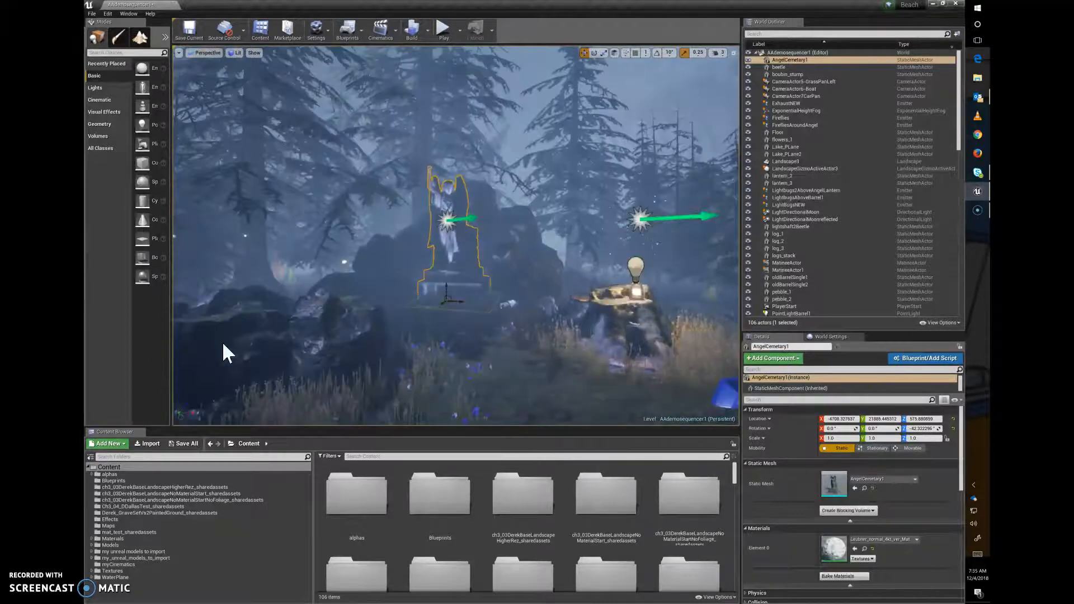
left_click_drag(223, 343, 357, 327, "alt")
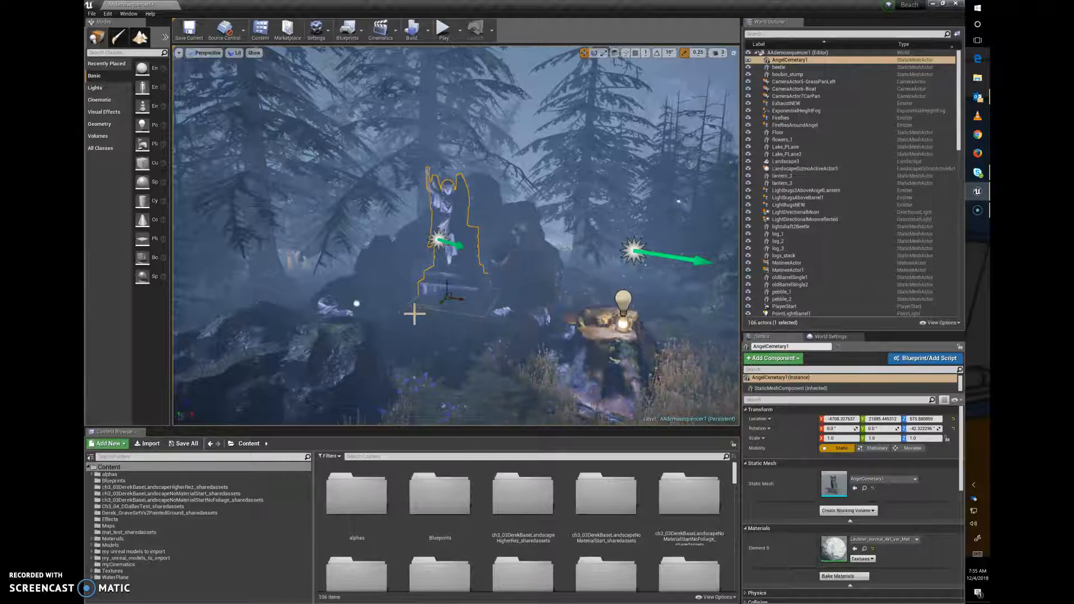
Step: Add a level sequence to the level and save its asset as NewLevelSequence1 in the Content folder
left_click(397, 38)
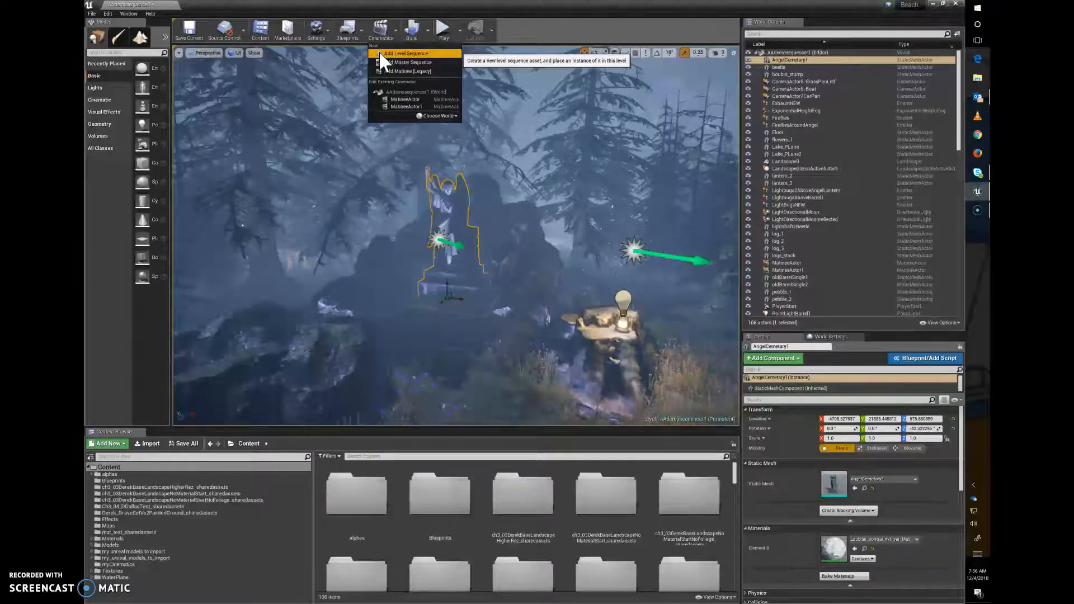
left_click(396, 52)
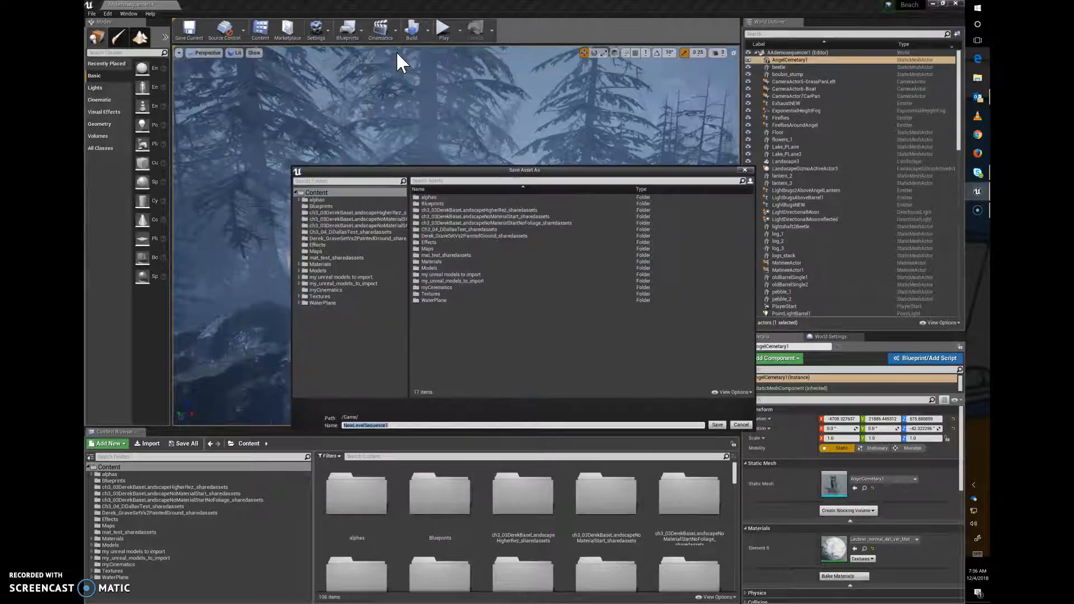
left_click(719, 425)
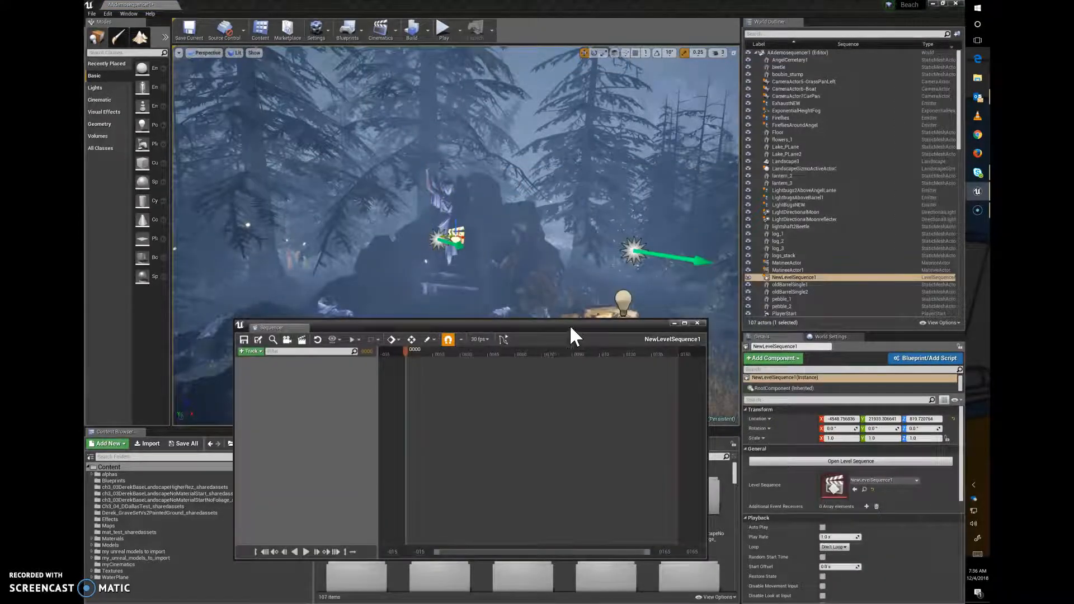
Step: Raise the NewLevelSequence1 actor well above the angel statue so it stands clear of the scene
left_click_drag(555, 323, 524, 300)
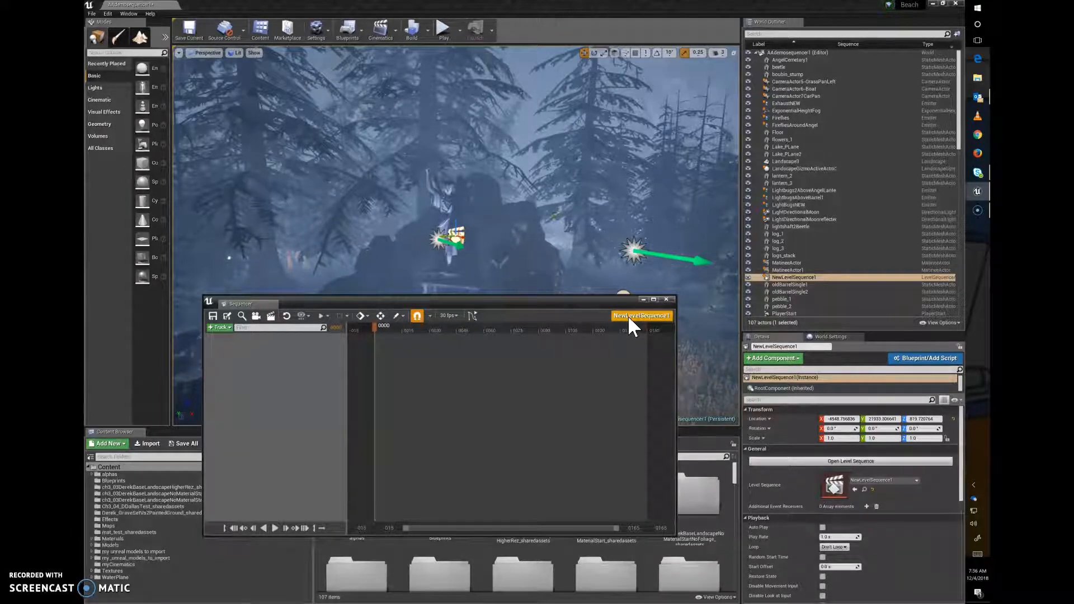
left_click(811, 278)
left_click_drag(459, 222, 426, 97)
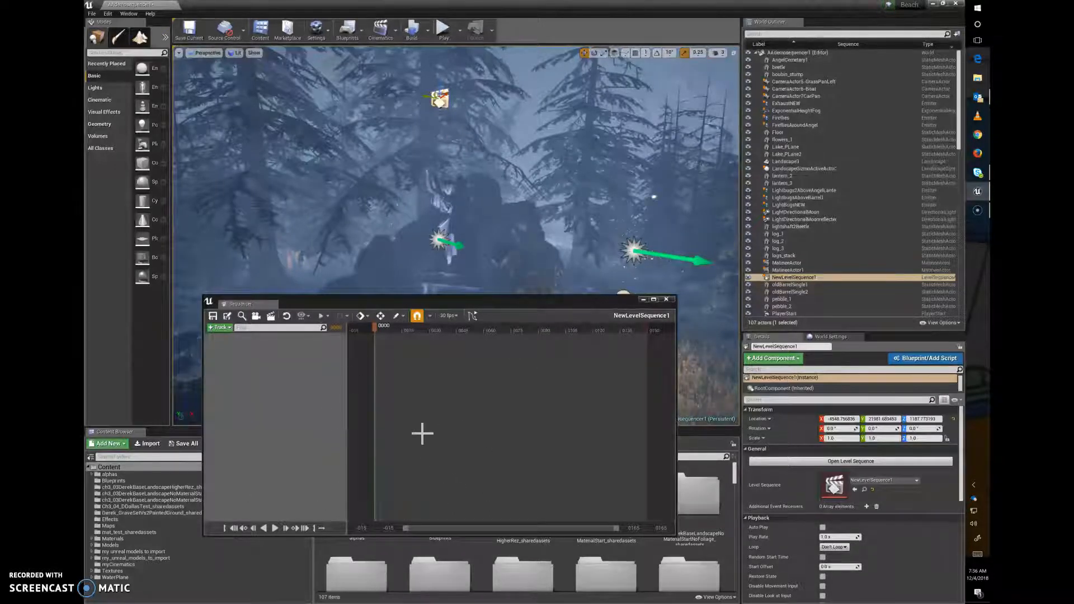
Step: Dock the Sequencer window beside the Content Browser and check switching between the two
left_click_drag(242, 305, 166, 430)
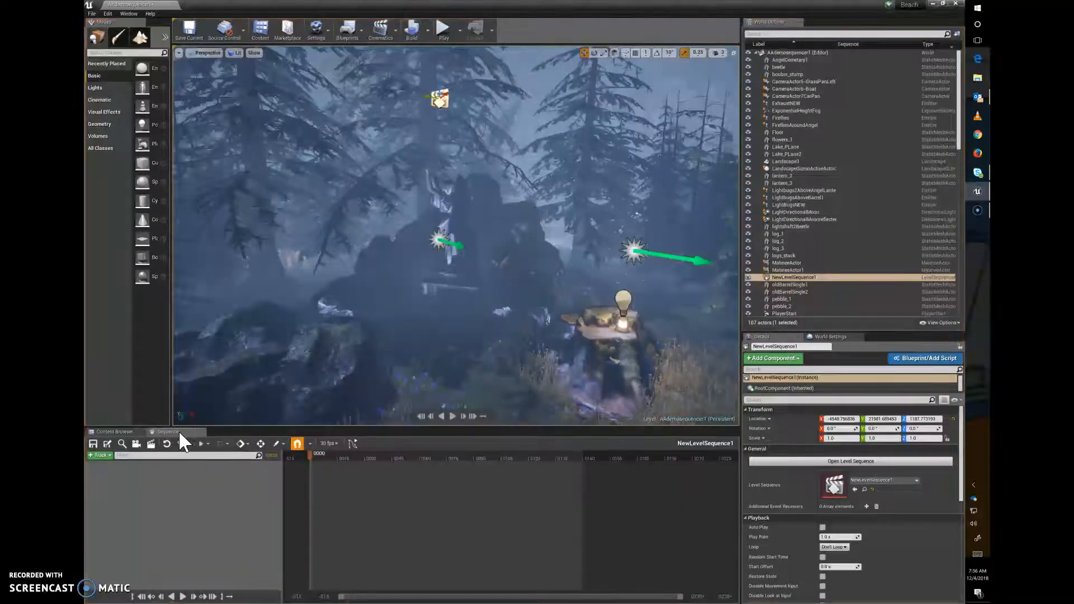
left_click(114, 432)
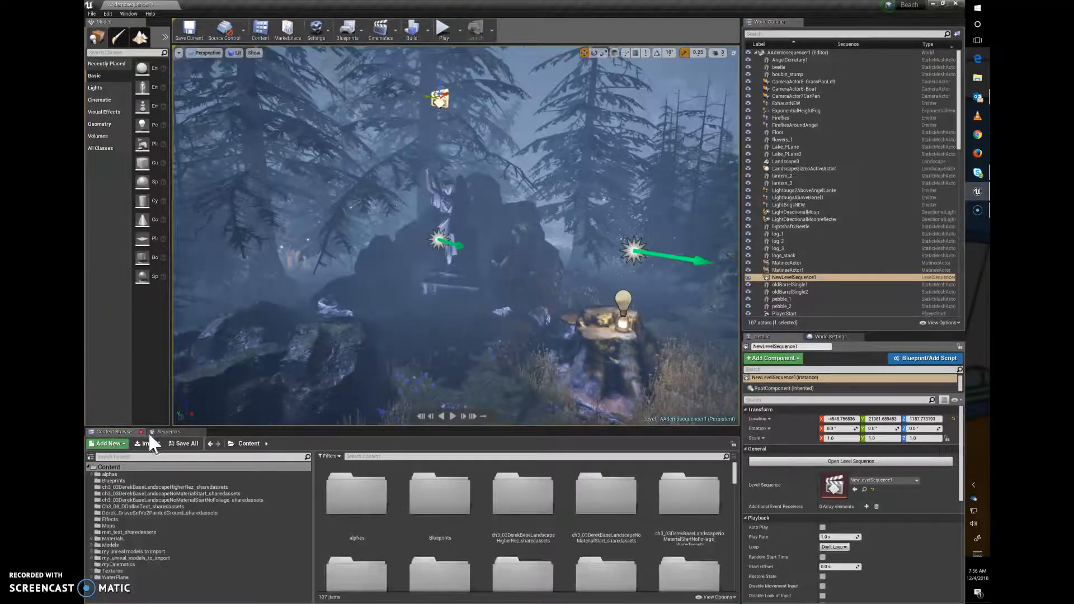
left_click(180, 433)
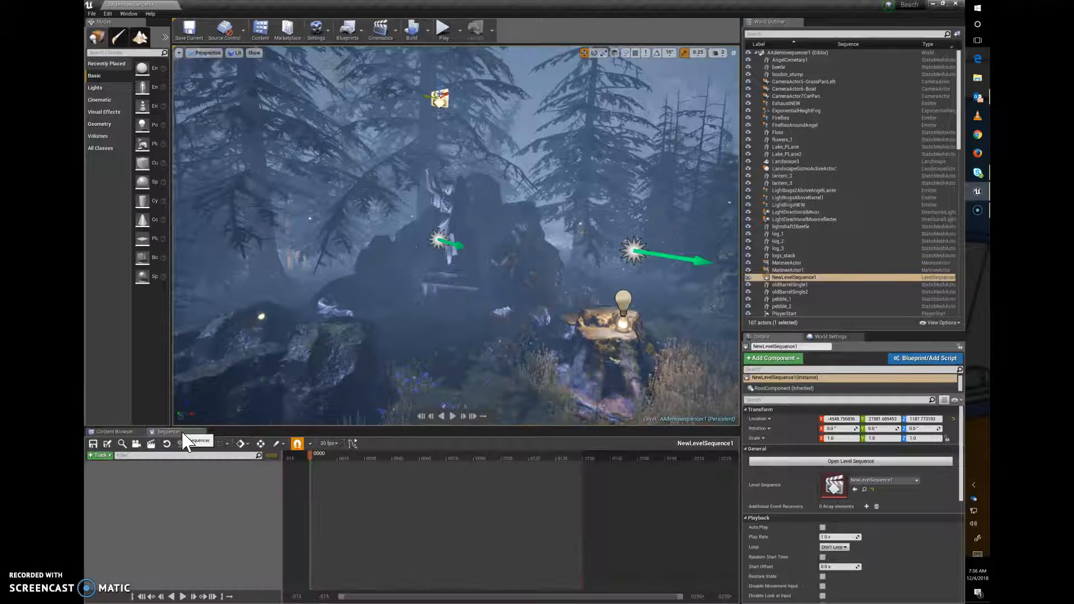
Step: Create a folder named myFinalCinematic in the Content directory and open it
left_click(117, 432)
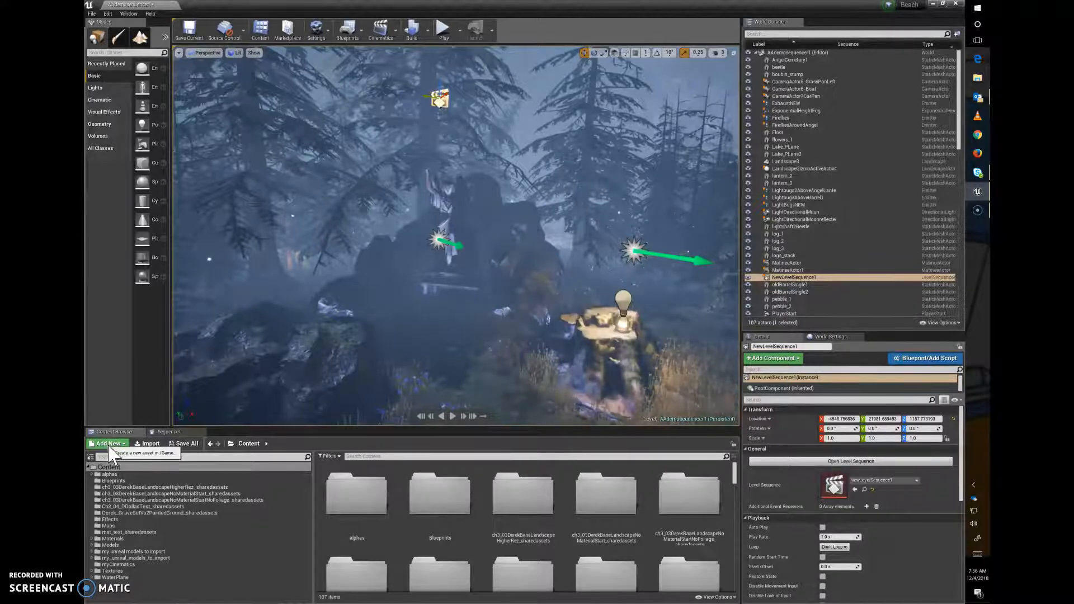
left_click(109, 445)
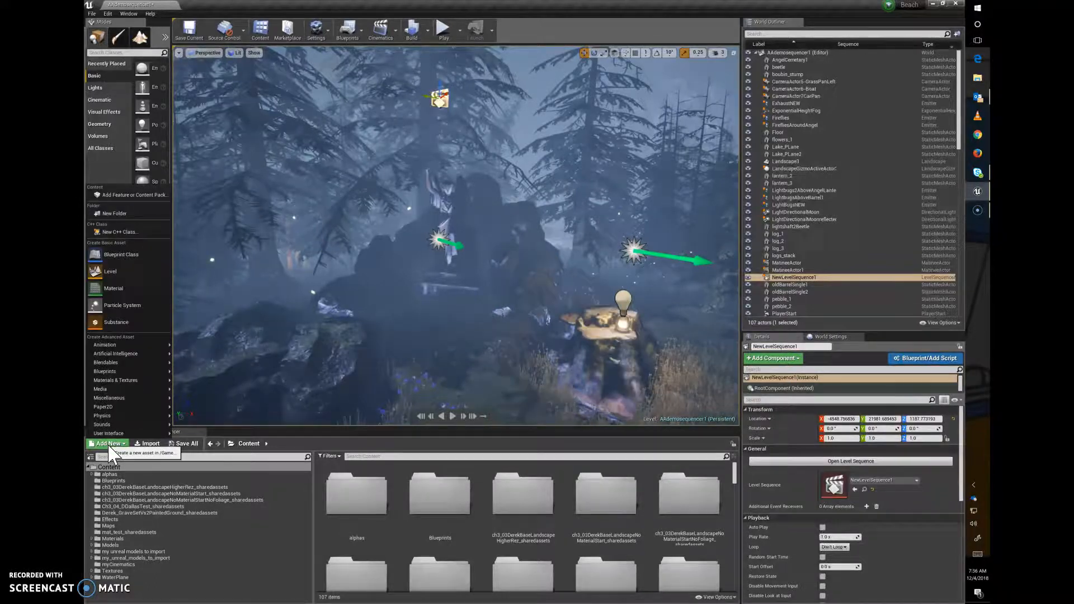
left_click(121, 214)
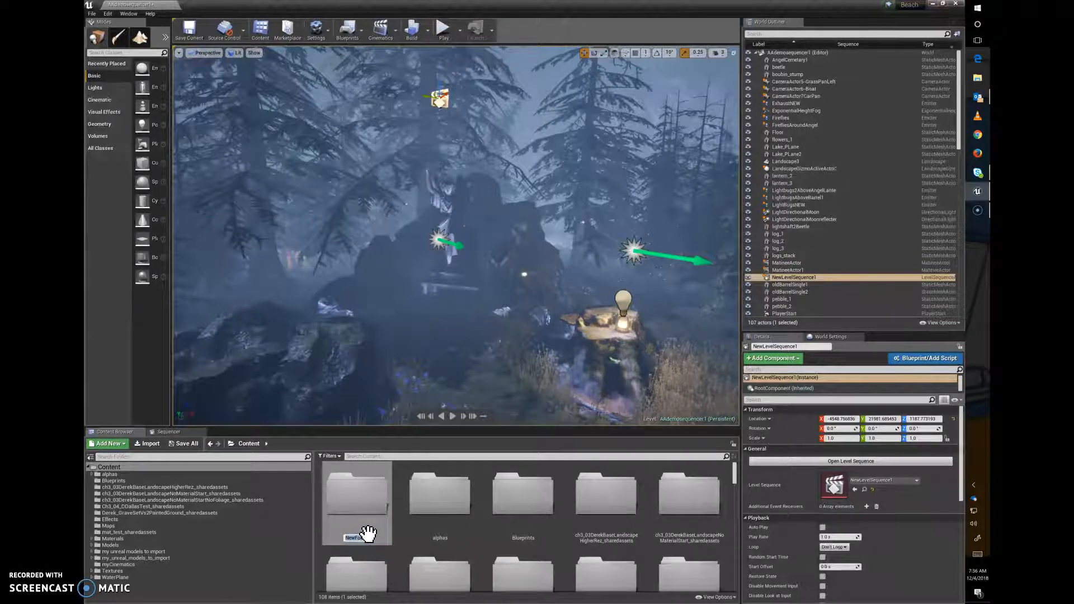
type("myFinalCin")
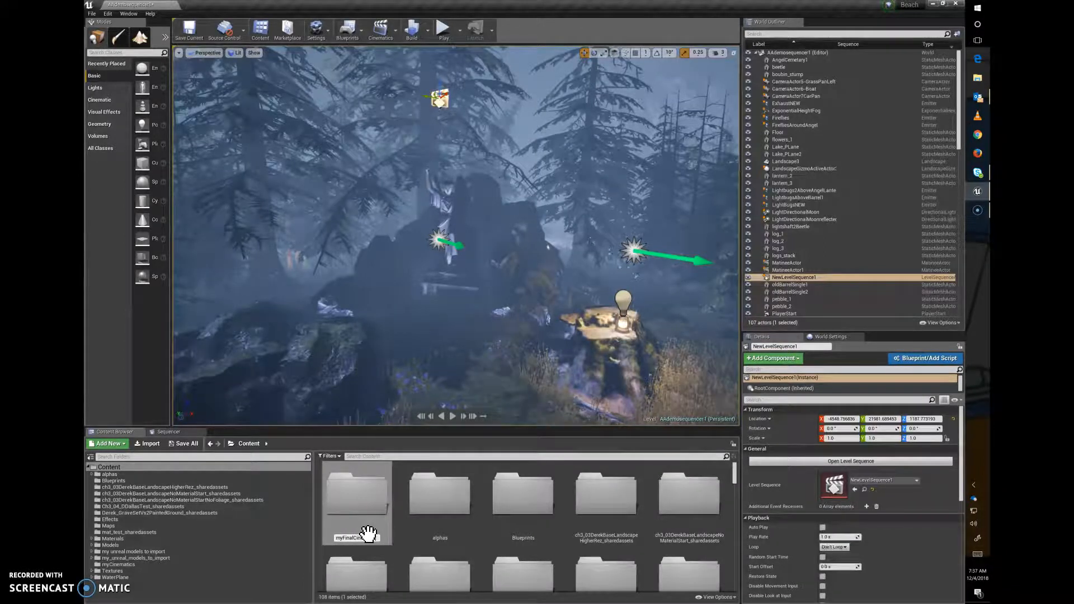
type("ematic")
key("Return")
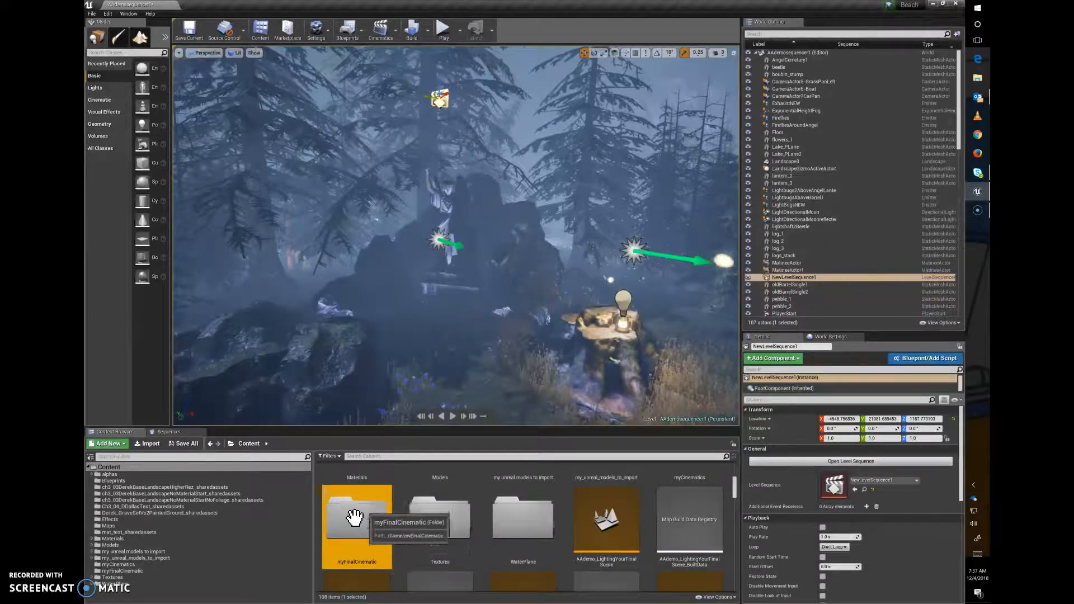
double_click(352, 520)
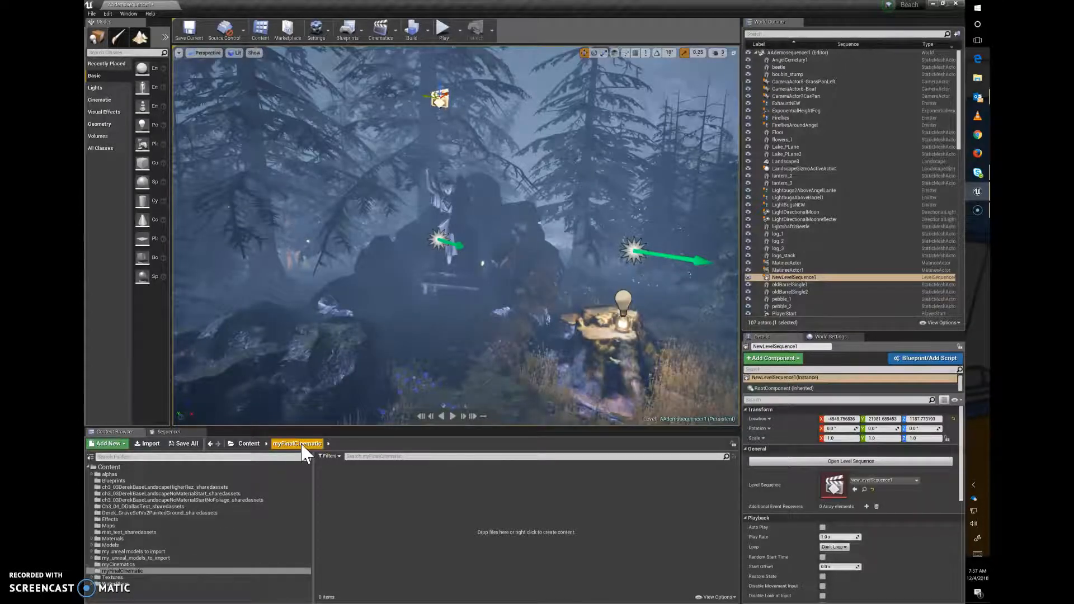
Step: Create a level sequence asset in the myFinalCinematic folder, accepting its default name
left_click(125, 444)
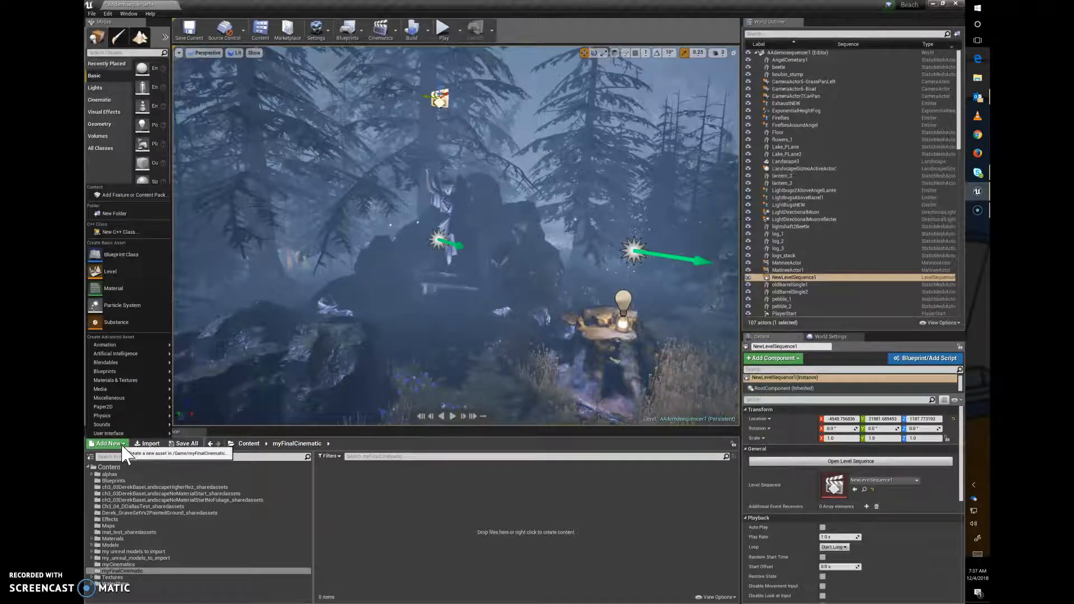
mouse_move(110, 345)
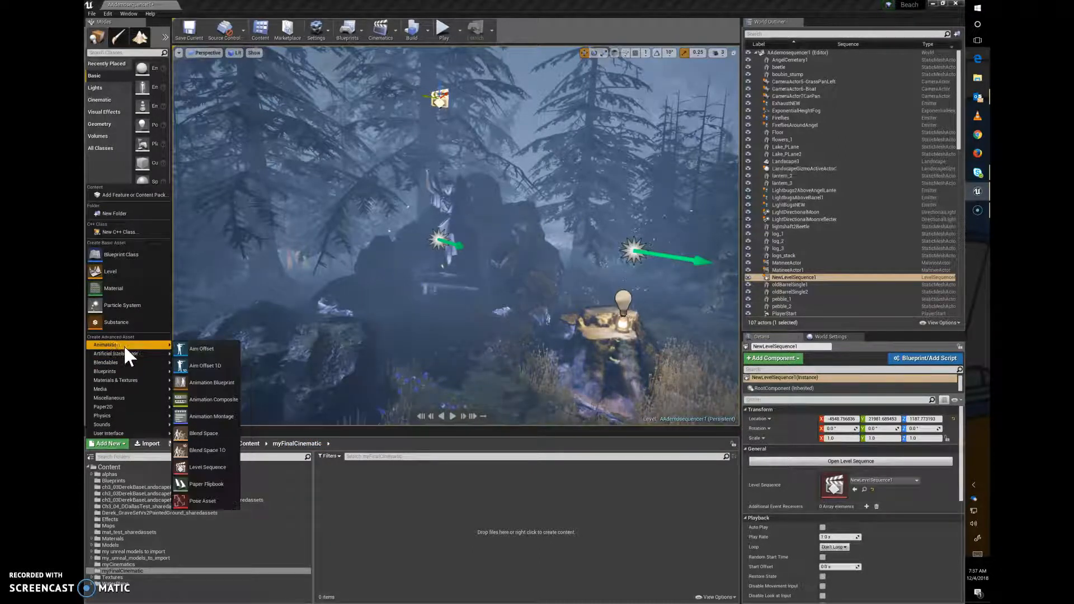
left_click(209, 465)
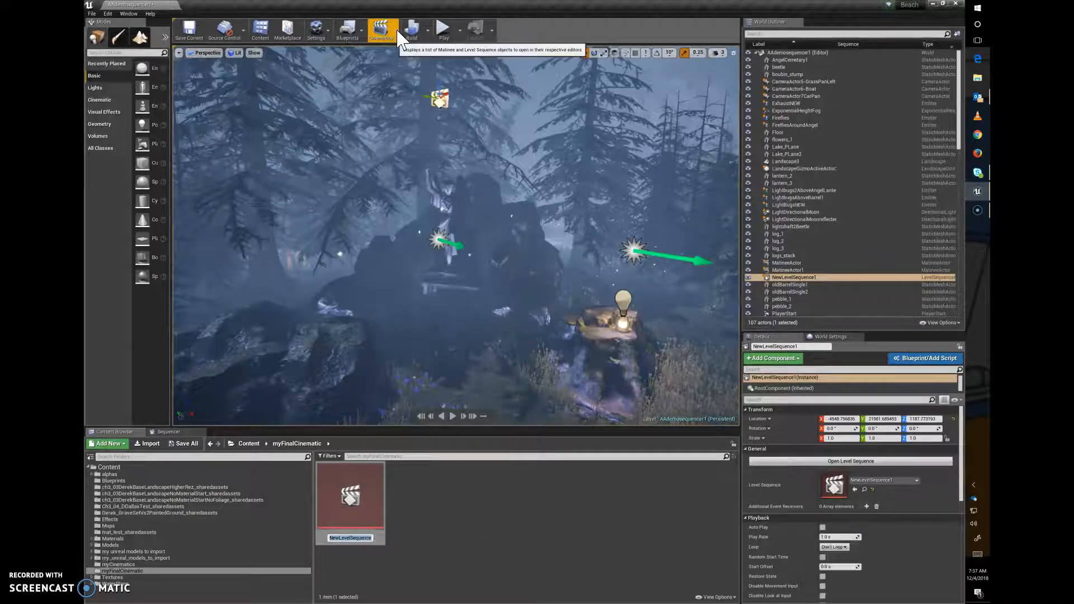
key("Return")
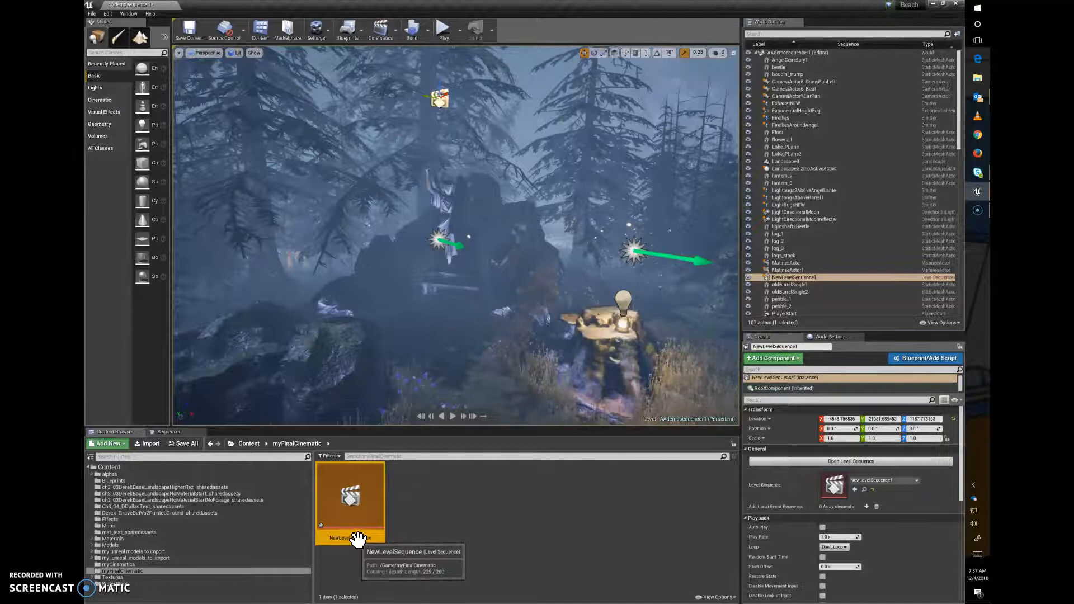
right_click(356, 538)
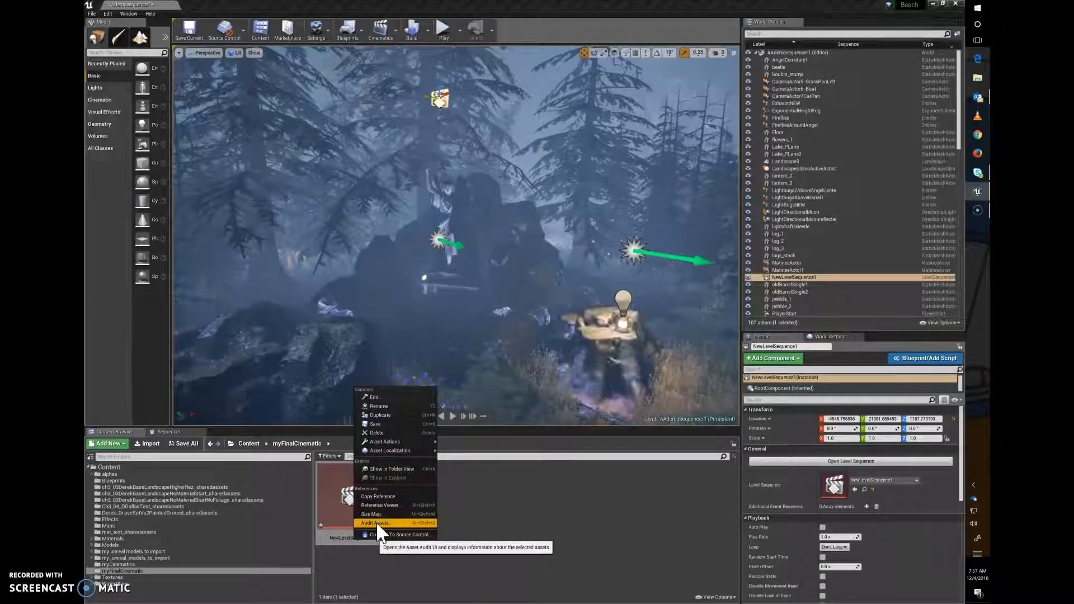
left_click(385, 397)
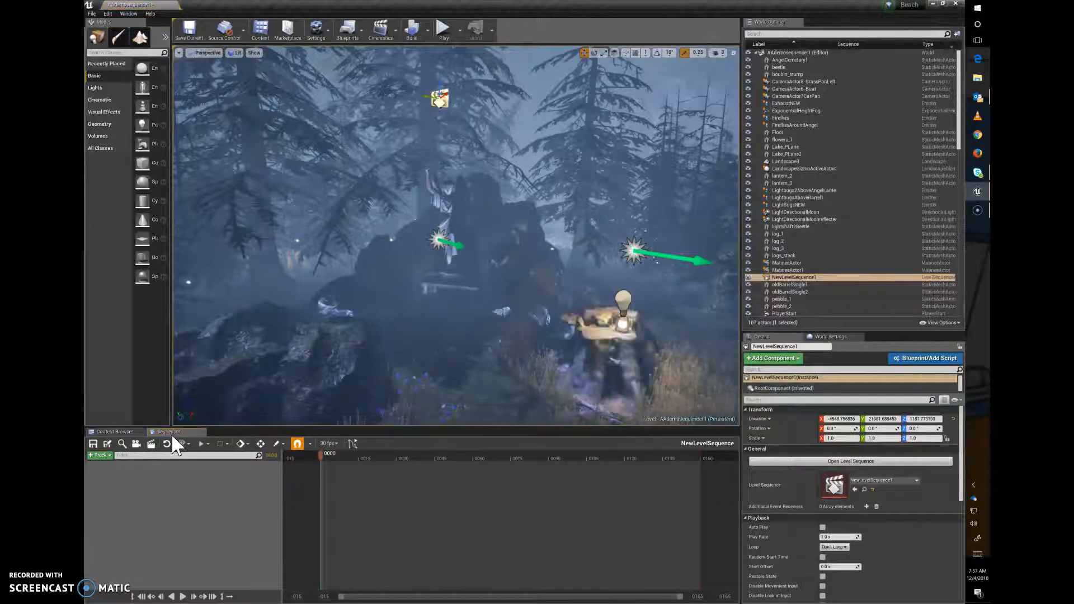
left_click(119, 438)
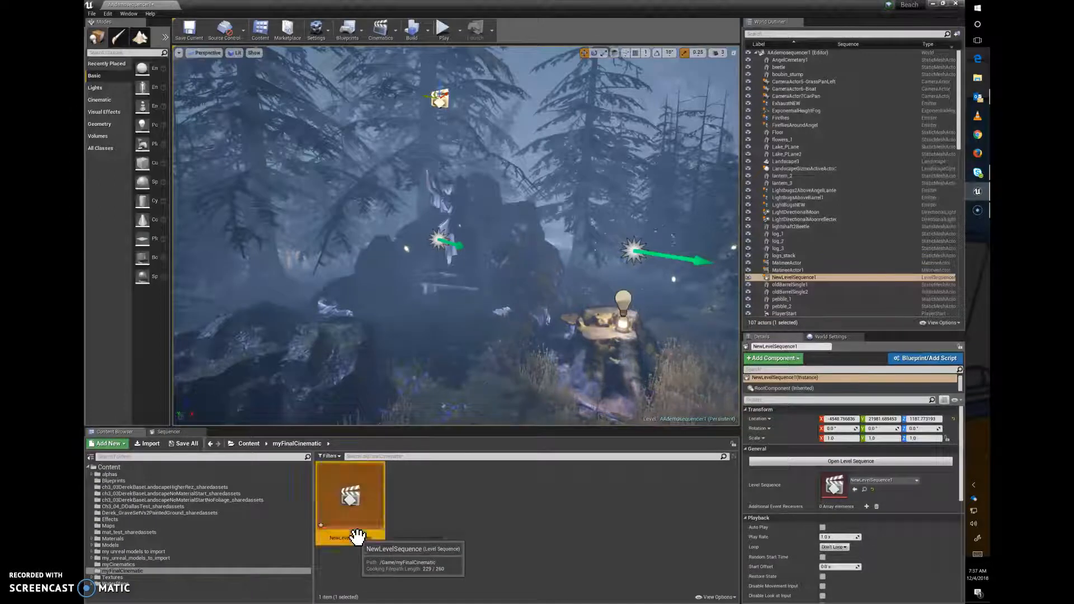
Step: Rename the level sequence in the myFinalCinematic folder to master
right_click(357, 537)
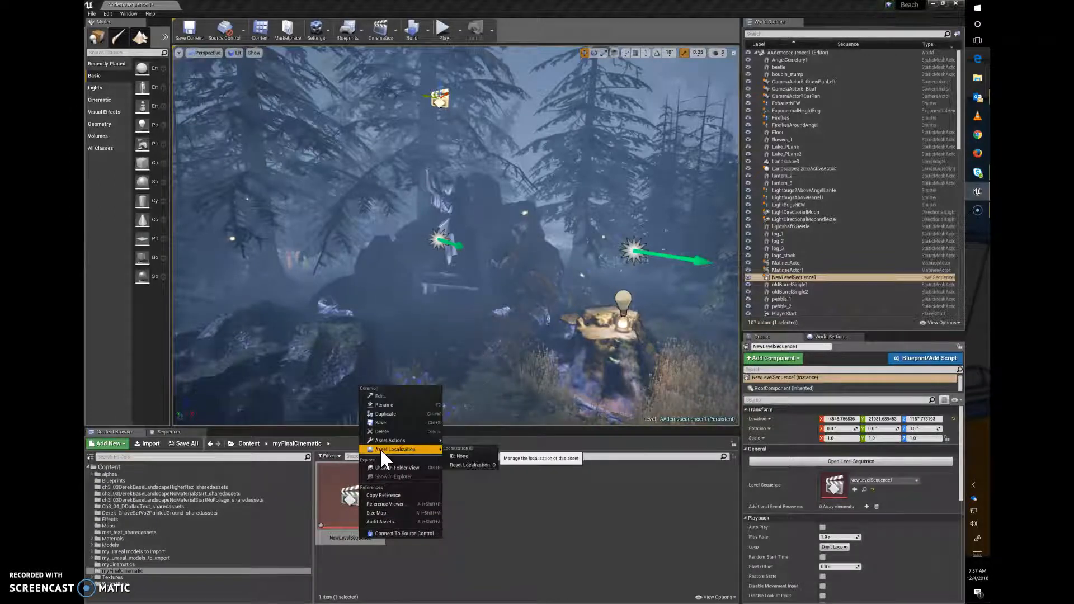
left_click(392, 405)
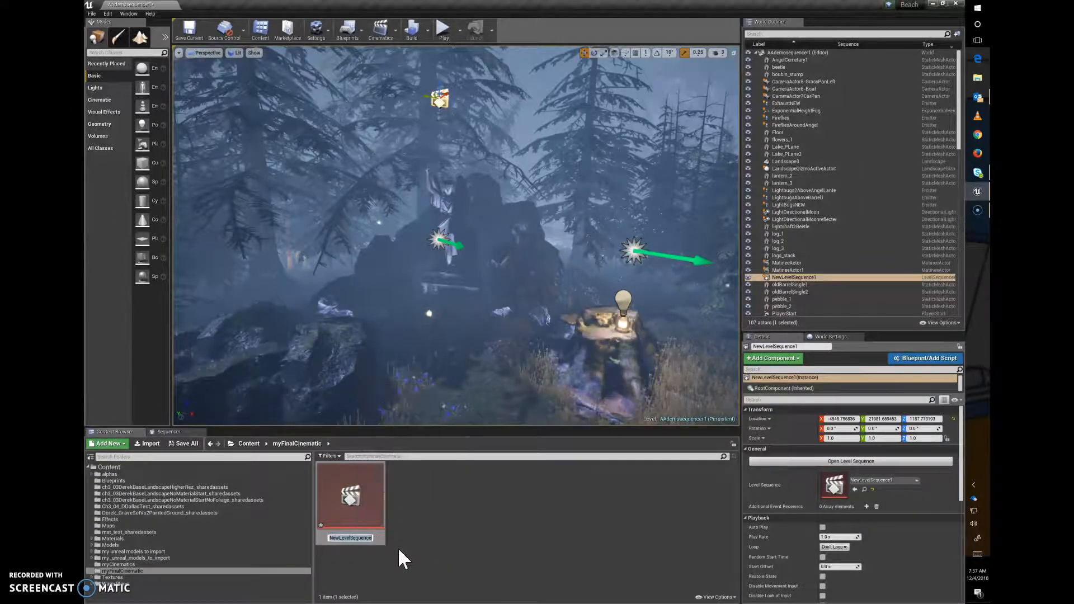
type("master")
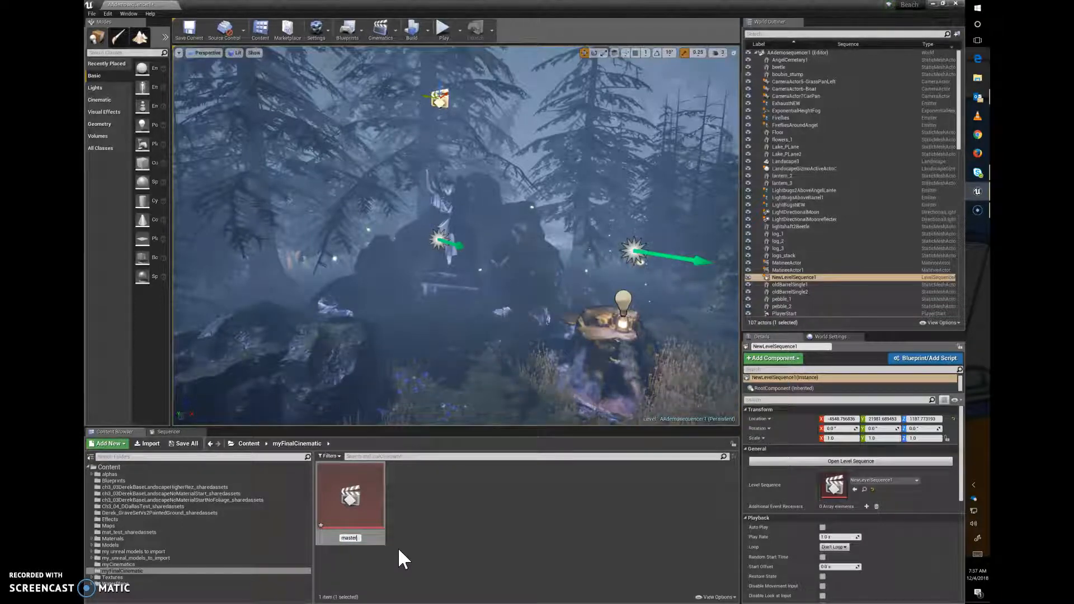
key("Return")
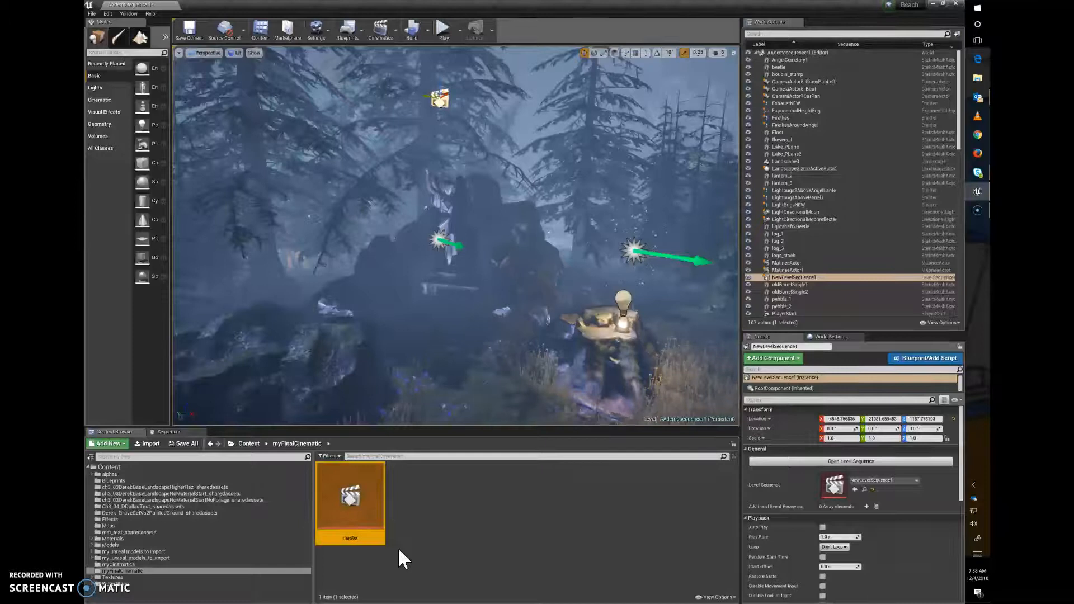
left_click(423, 529)
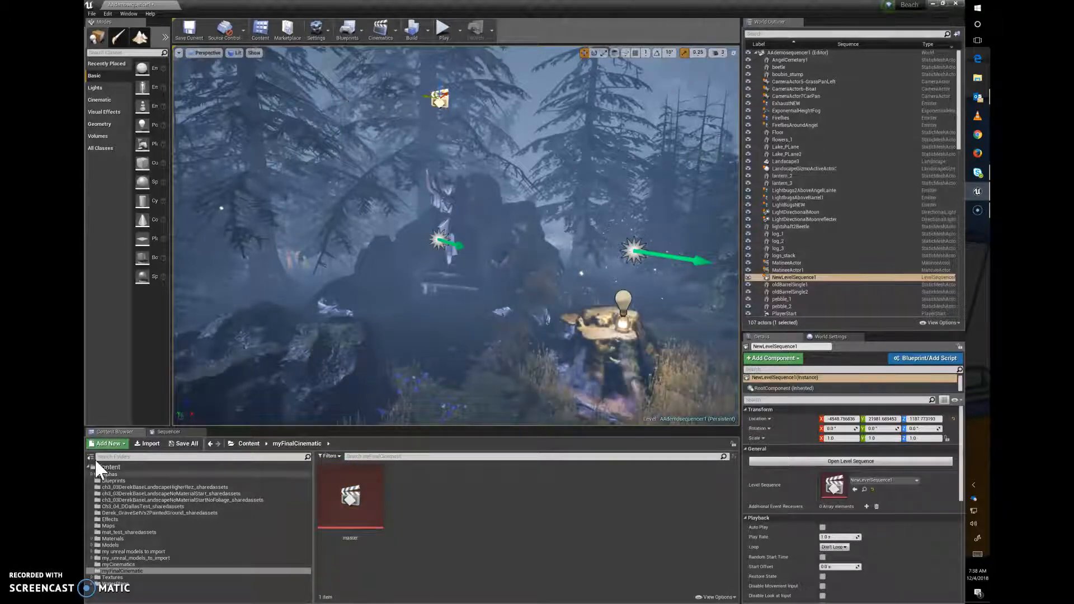
Step: Create a second level sequence asset in the myFinalCinematic folder and name it shot01
left_click(109, 444)
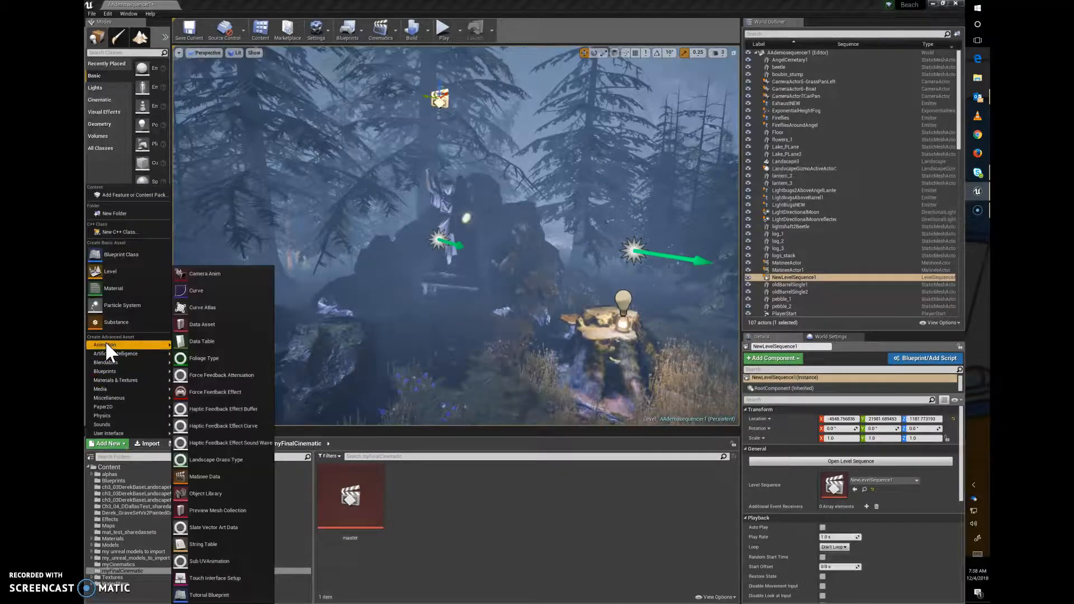
mouse_move(106, 344)
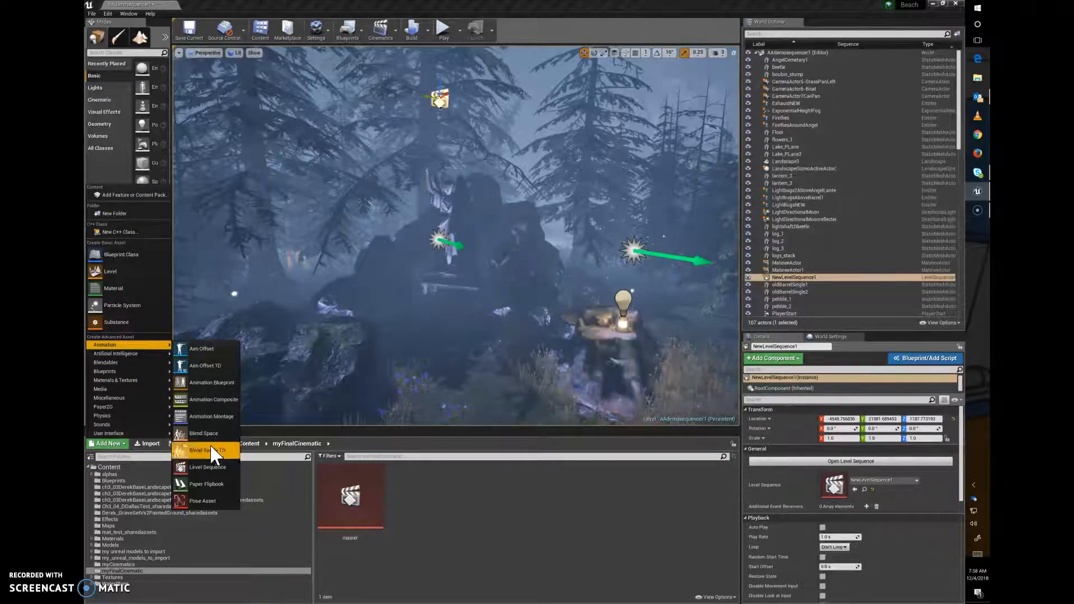
left_click(206, 468)
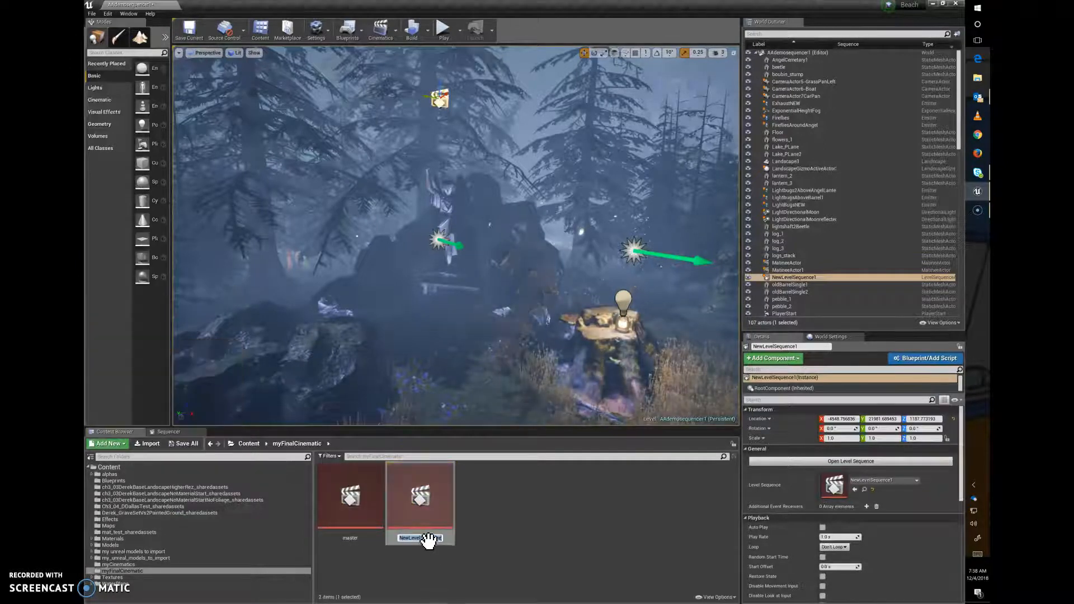
type("shot")
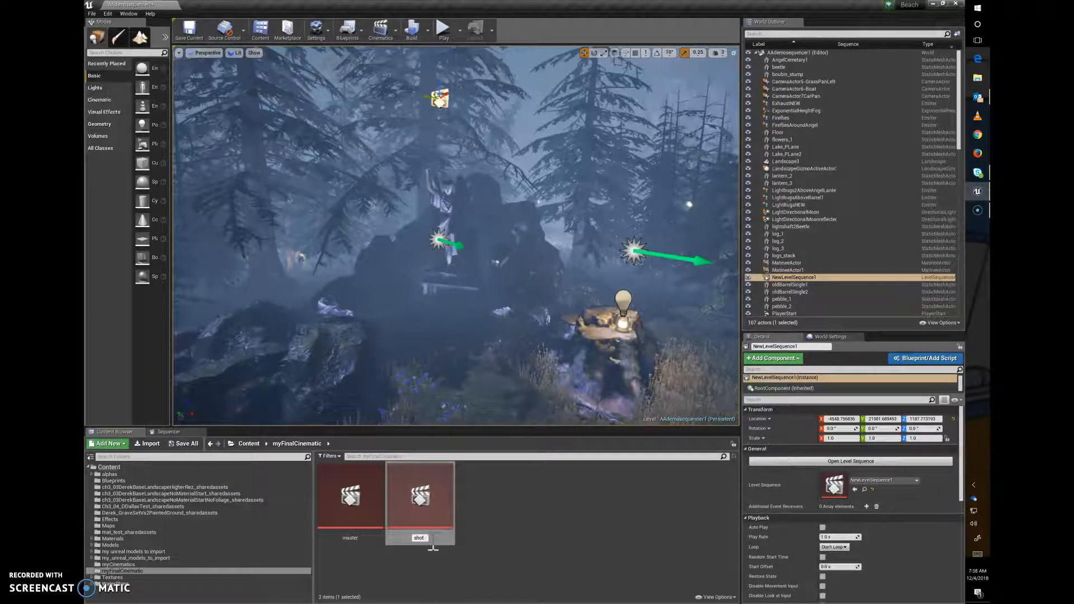
key("Return")
type("01")
key("Return")
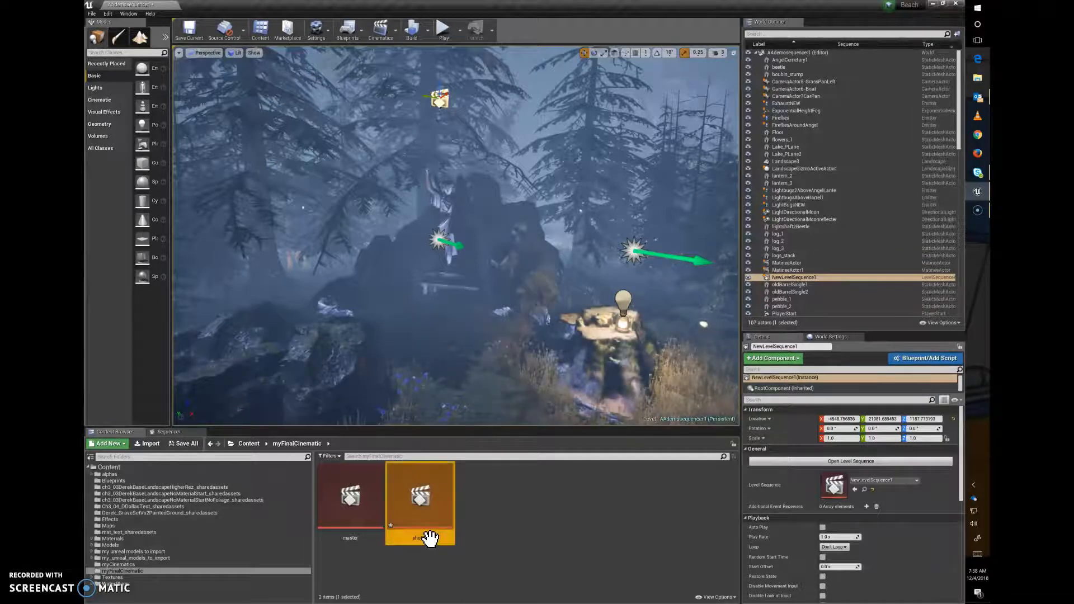
left_click(514, 517)
Step: Open the shot01 and master sequences in turn in the Sequencer to check switching between them from the Content Browser
double_click(433, 506)
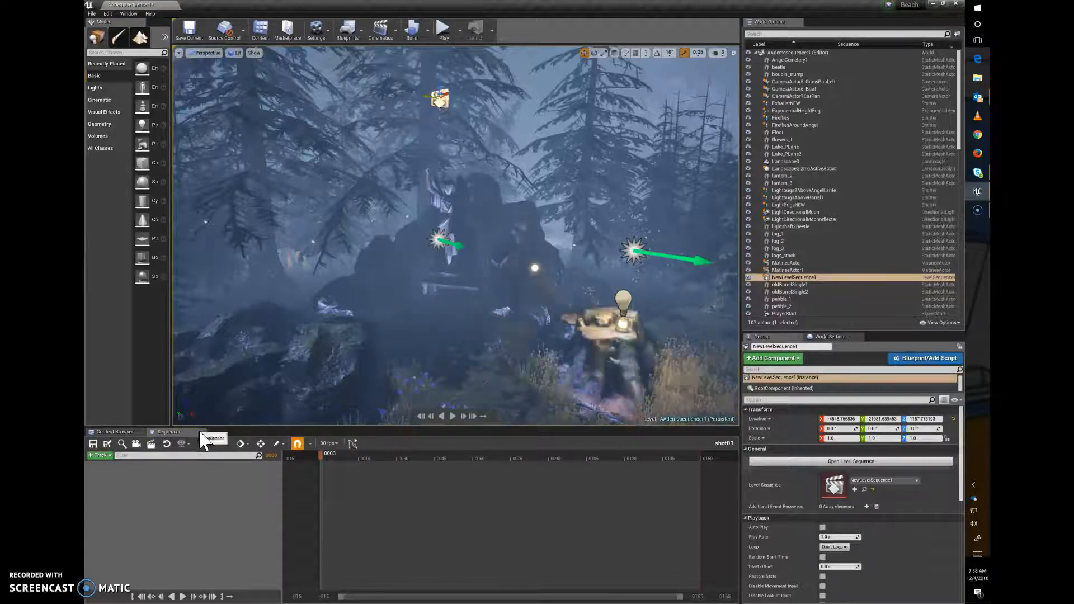
left_click(127, 432)
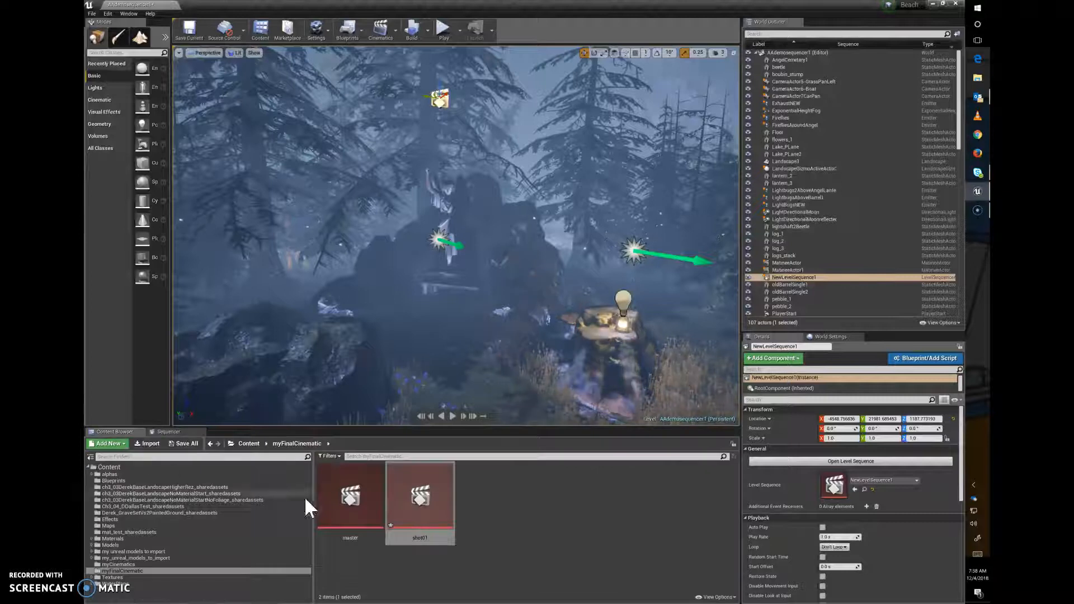
left_click(331, 493)
double_click(329, 493)
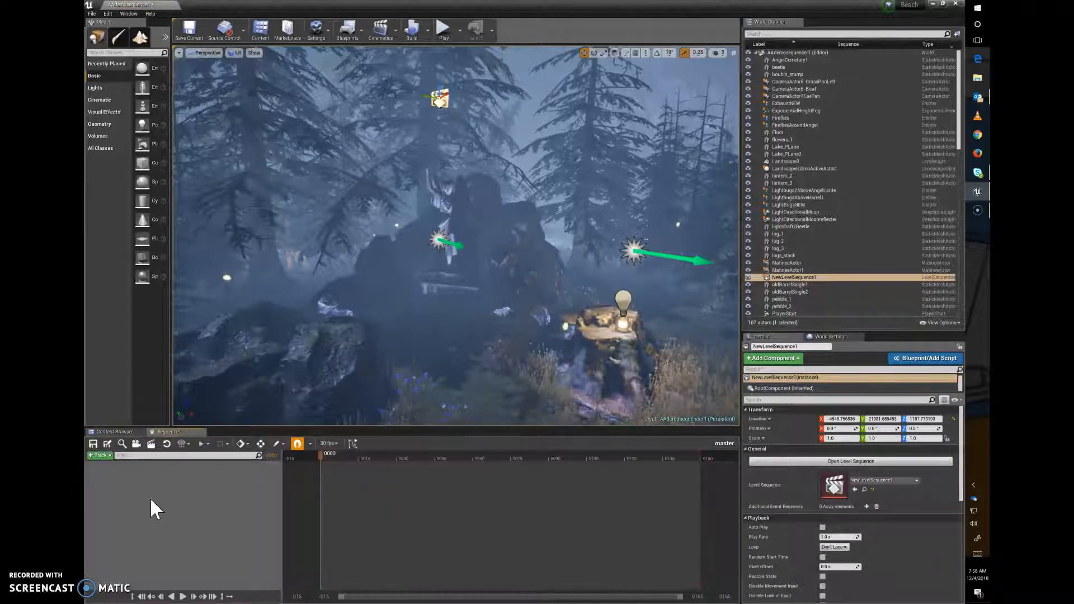
left_click(113, 431)
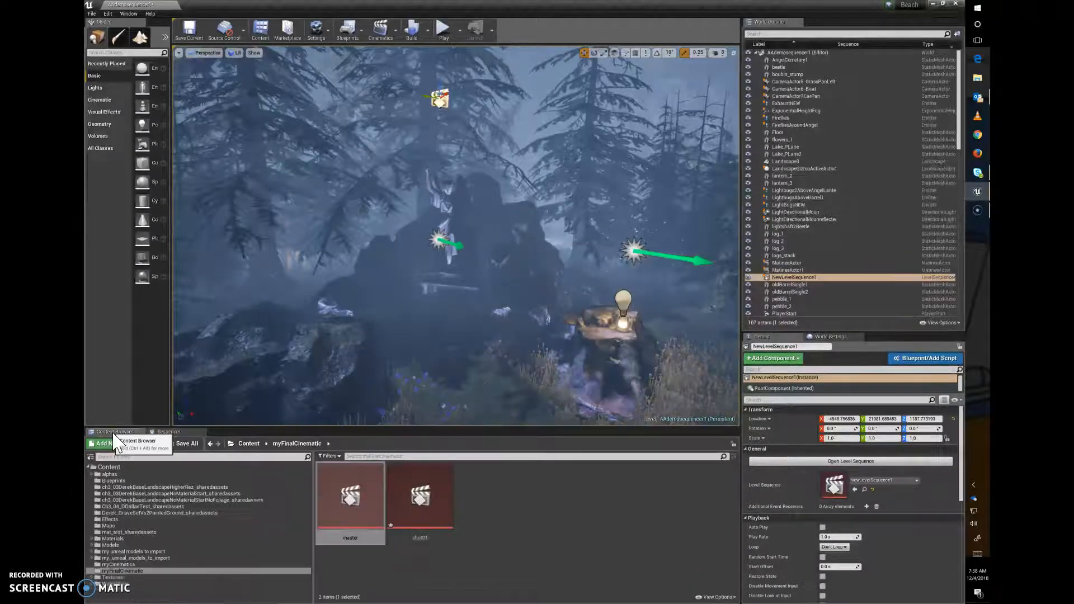
left_click(420, 497)
double_click(420, 497)
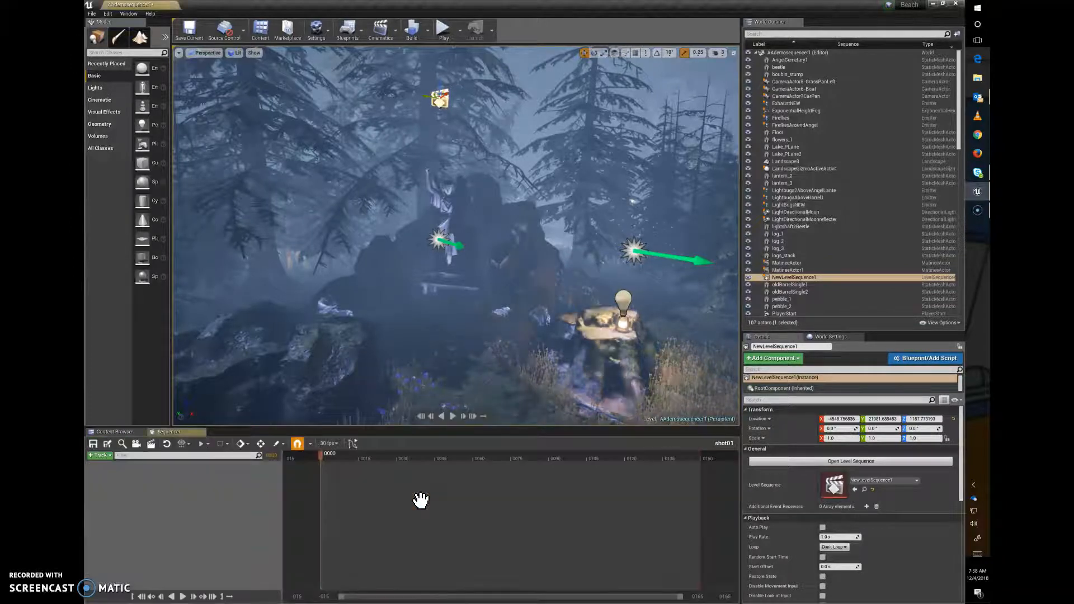
left_click(118, 431)
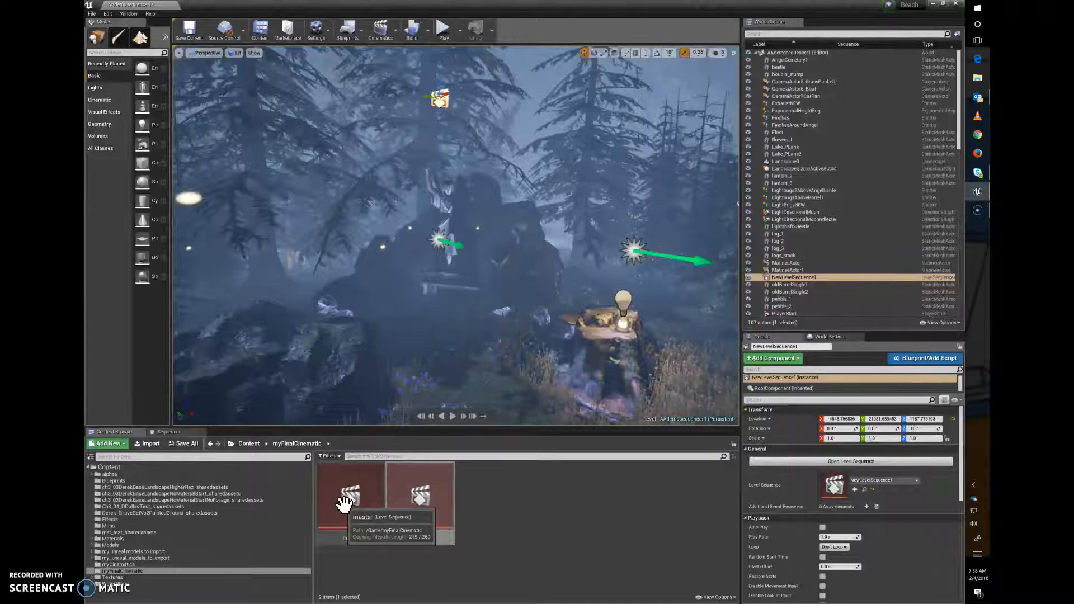
left_click(419, 497)
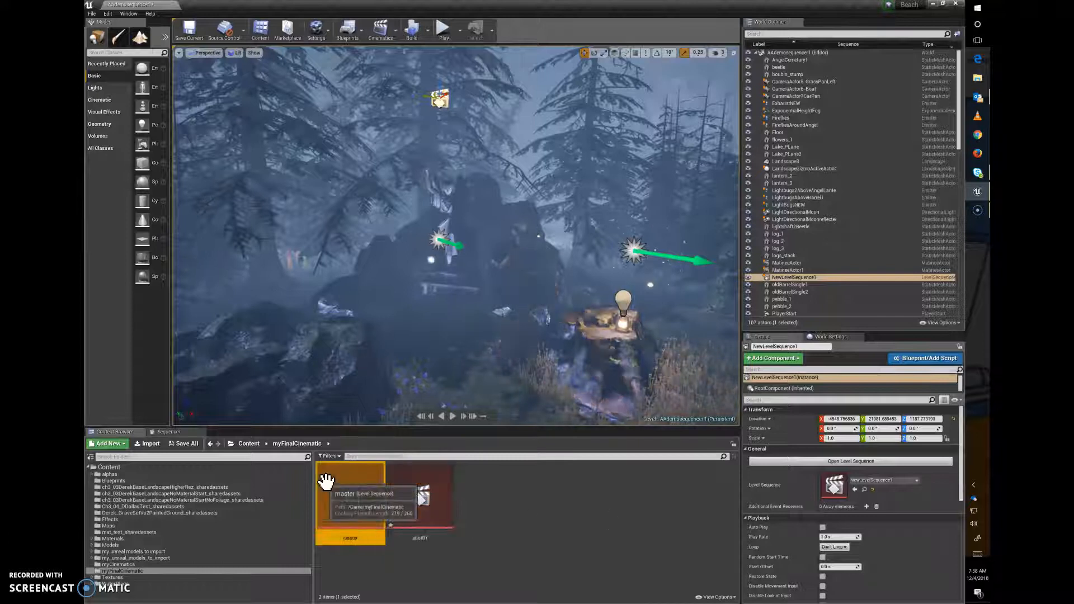
Step: Open the master sequence in the Sequencer and add a shot track to it
double_click(351, 498)
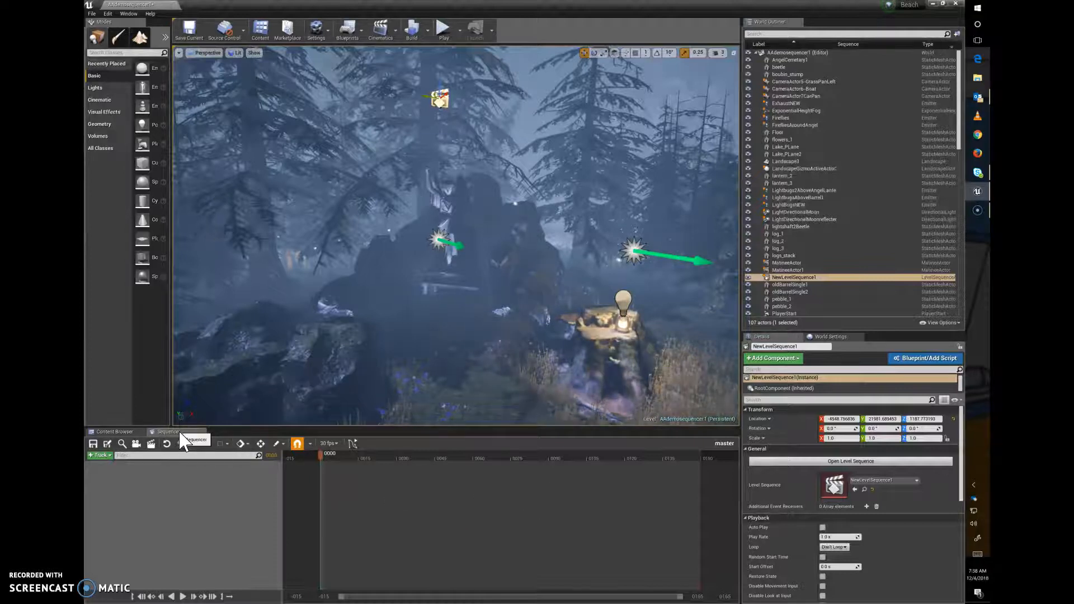
left_click(110, 455)
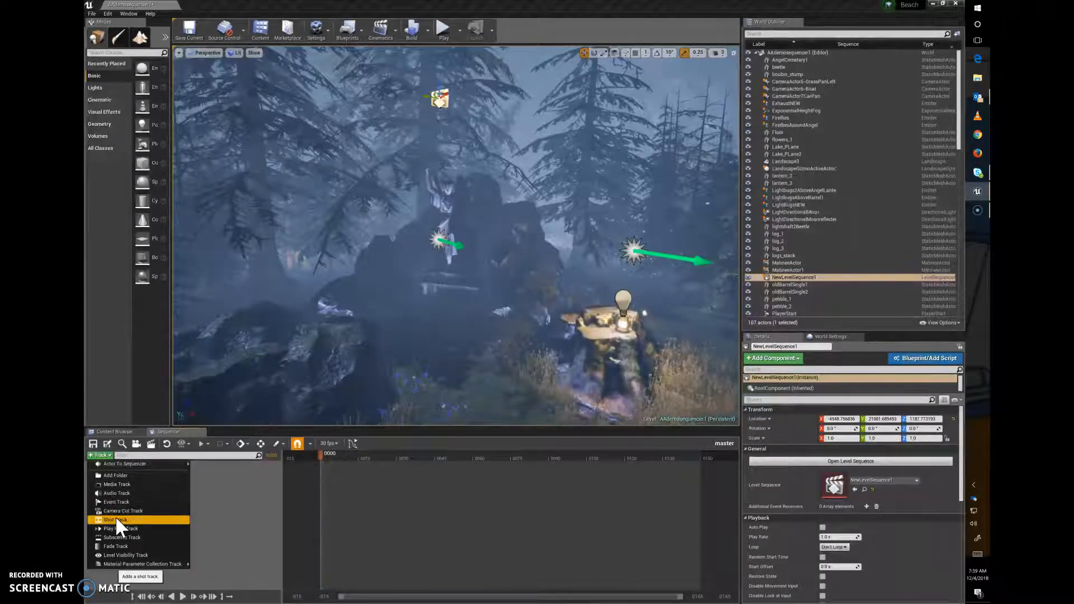
left_click(116, 519)
left_click(114, 432)
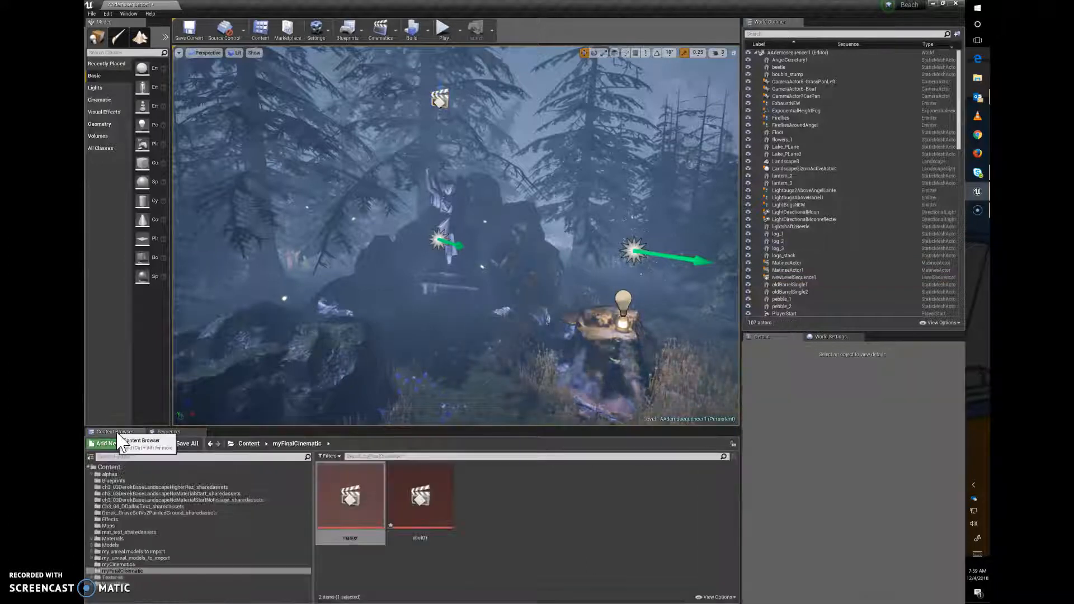
left_click(352, 497)
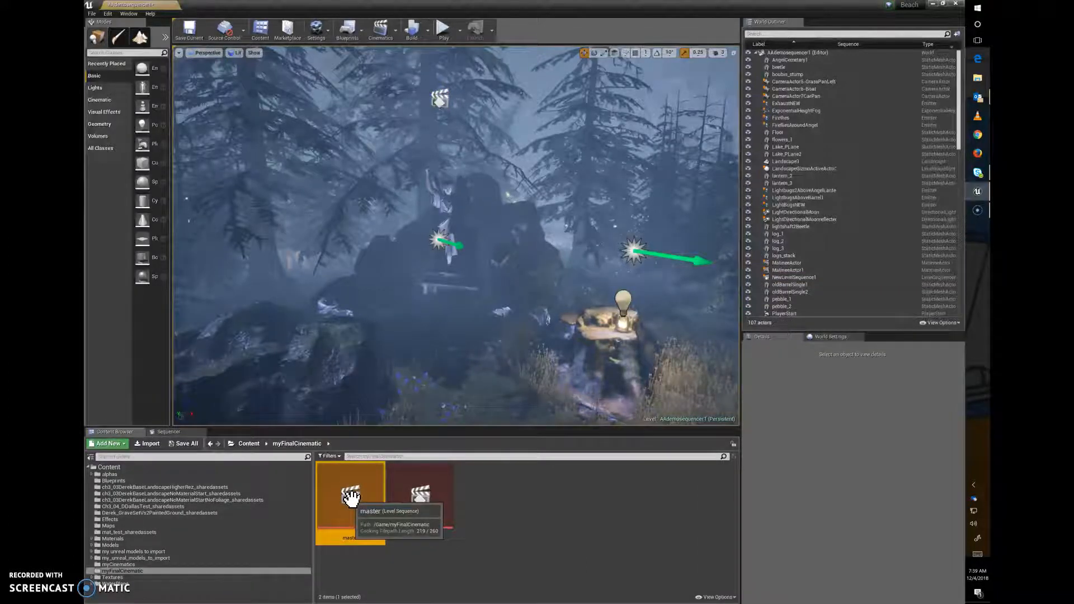
left_click(640, 567)
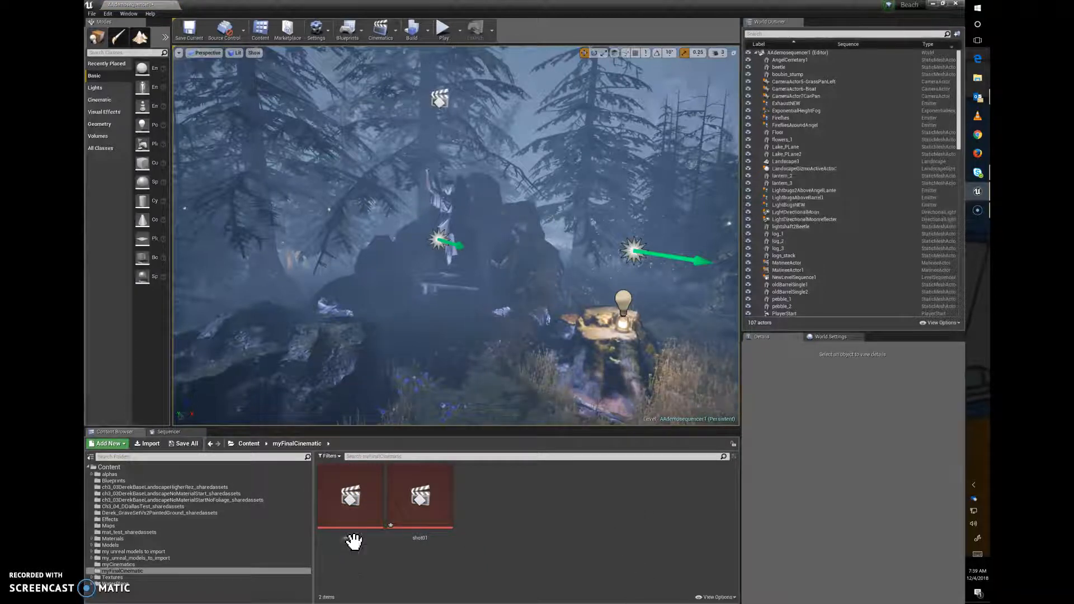
left_click(171, 433)
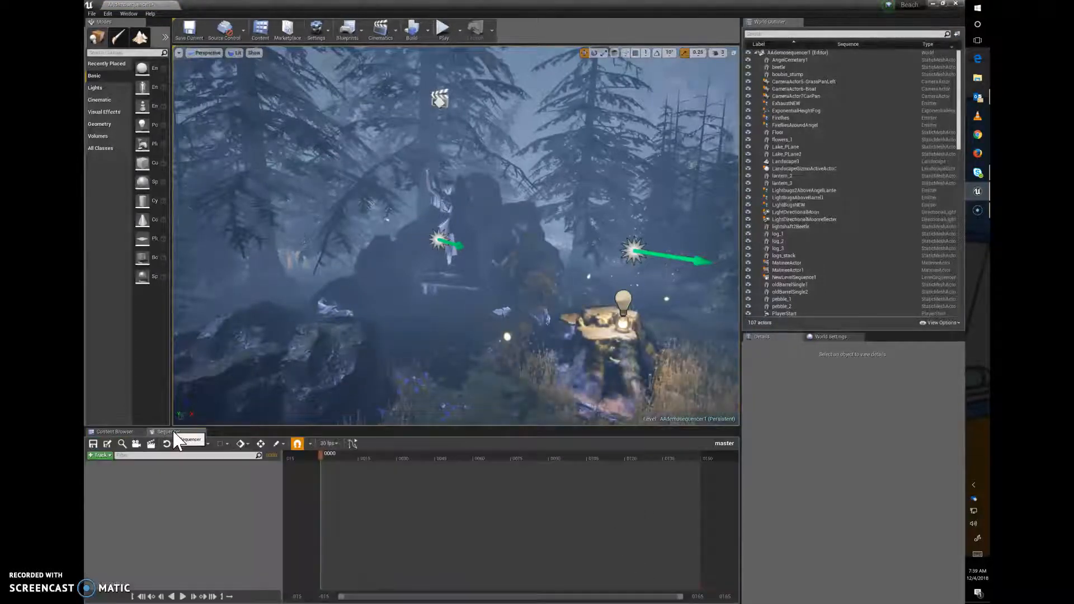
left_click(106, 455)
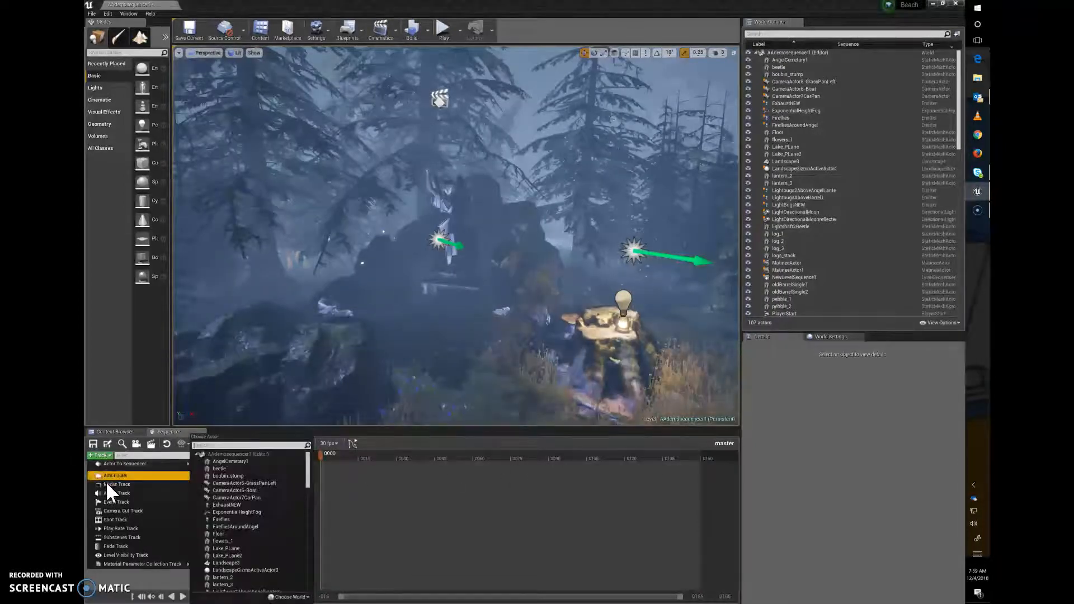
left_click(113, 519)
Step: Browse the level sequences that can be inserted on the master's shot track, without adding any
left_click(262, 465)
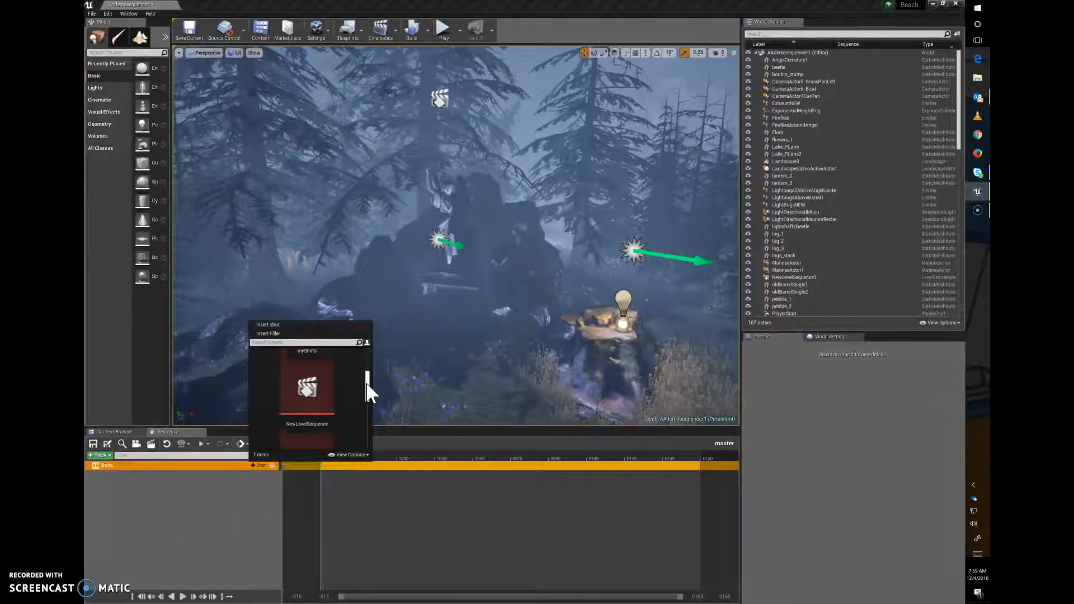
left_click_drag(369, 352, 385, 324)
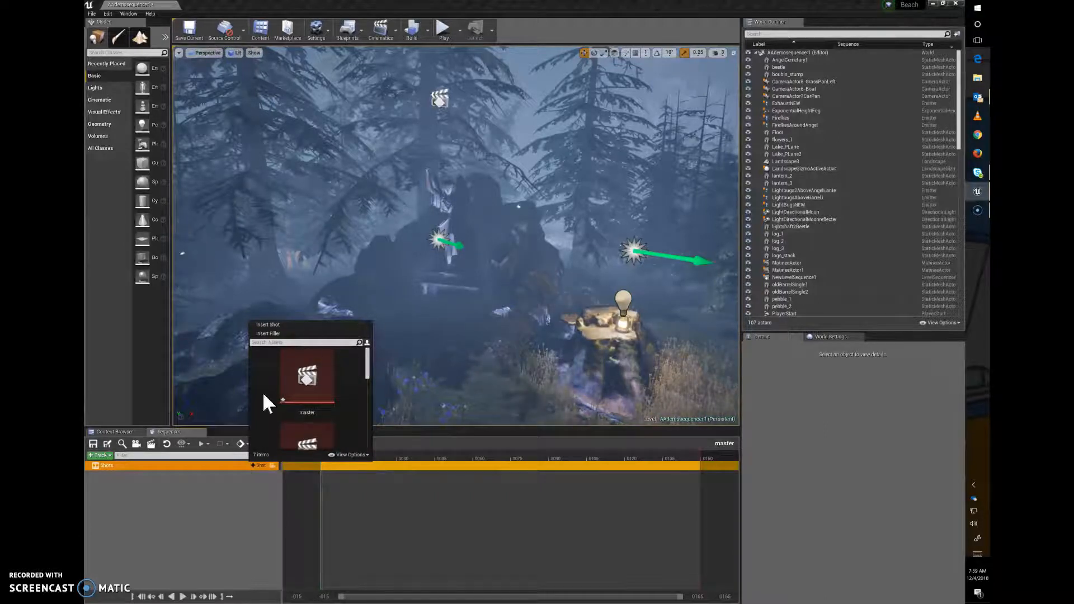
left_click(217, 525)
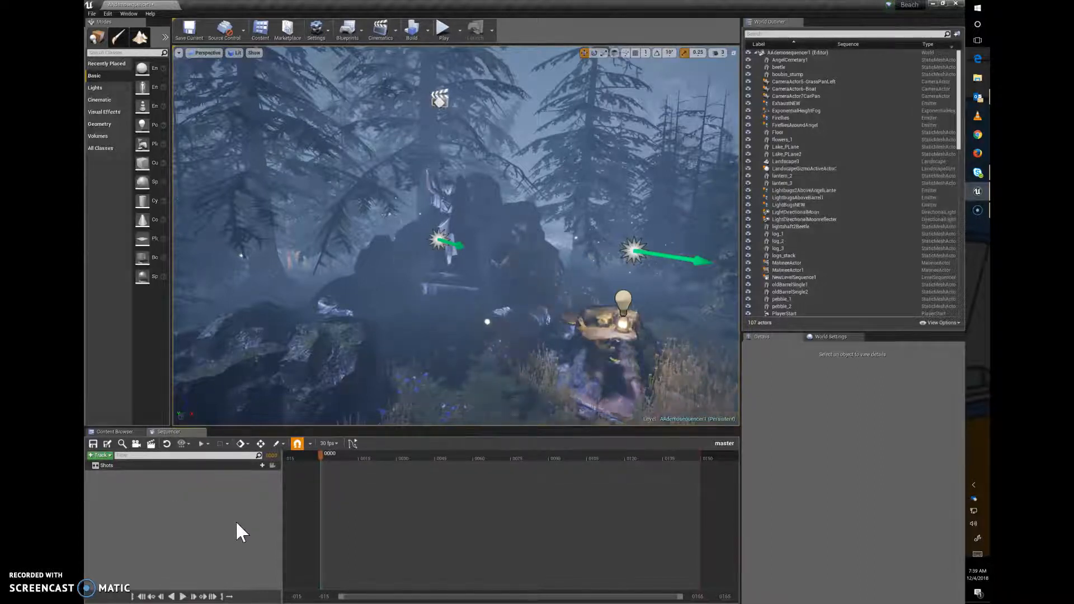
Step: Rename the shot01 level sequence in the myFinalCinematic folder to angelShot
left_click(115, 432)
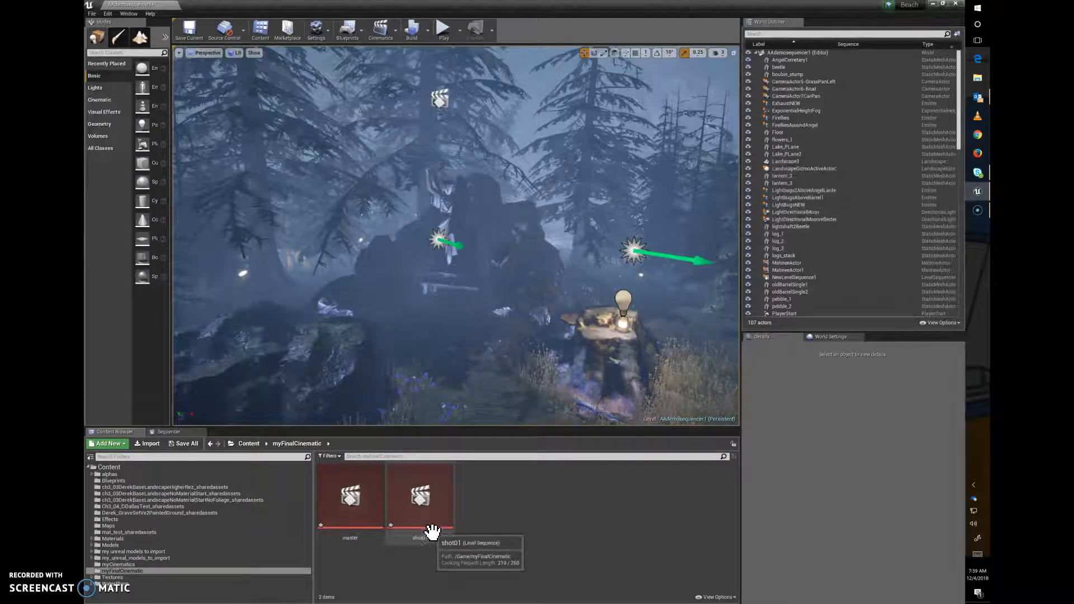
right_click(426, 535)
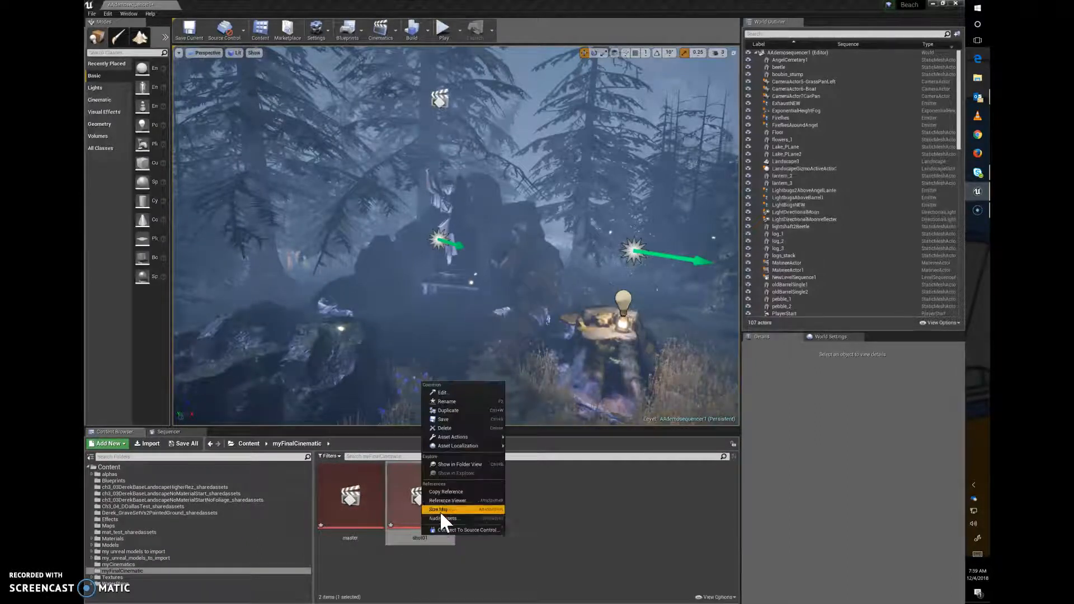
left_click(450, 399)
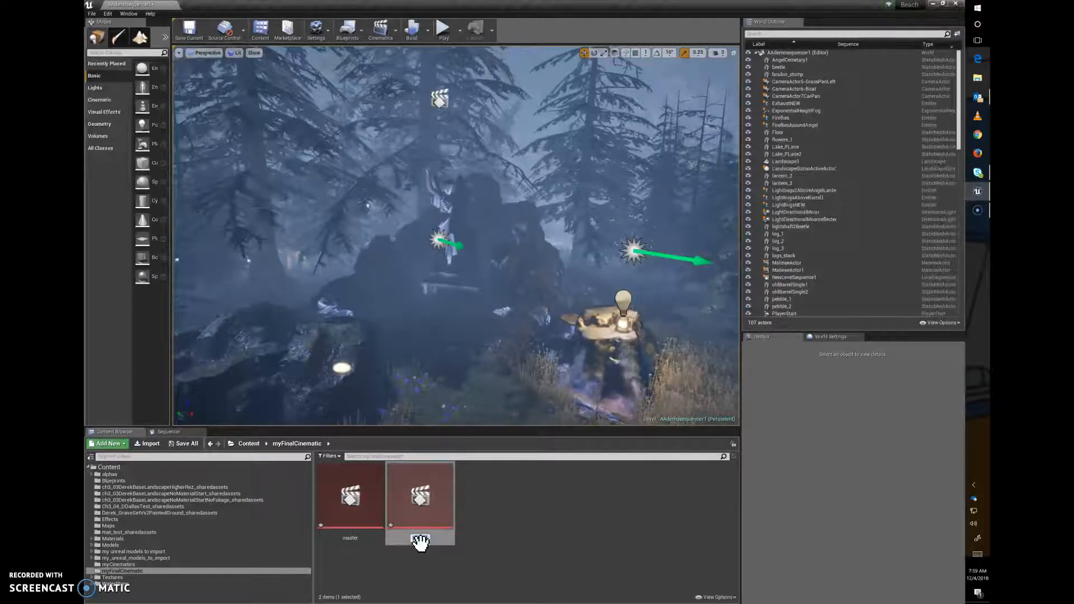
type("ang")
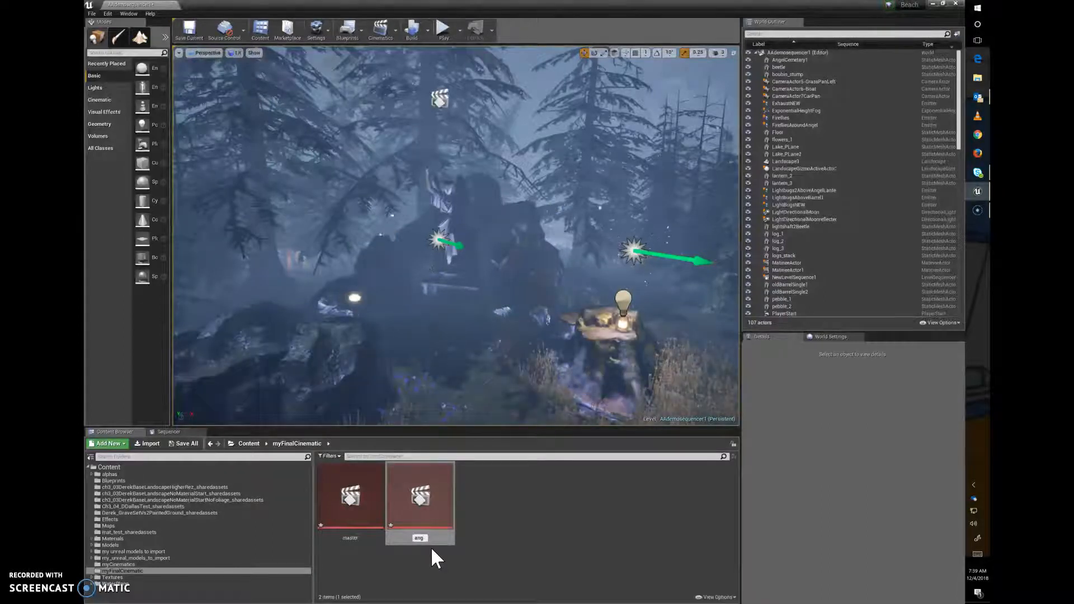
type("el")
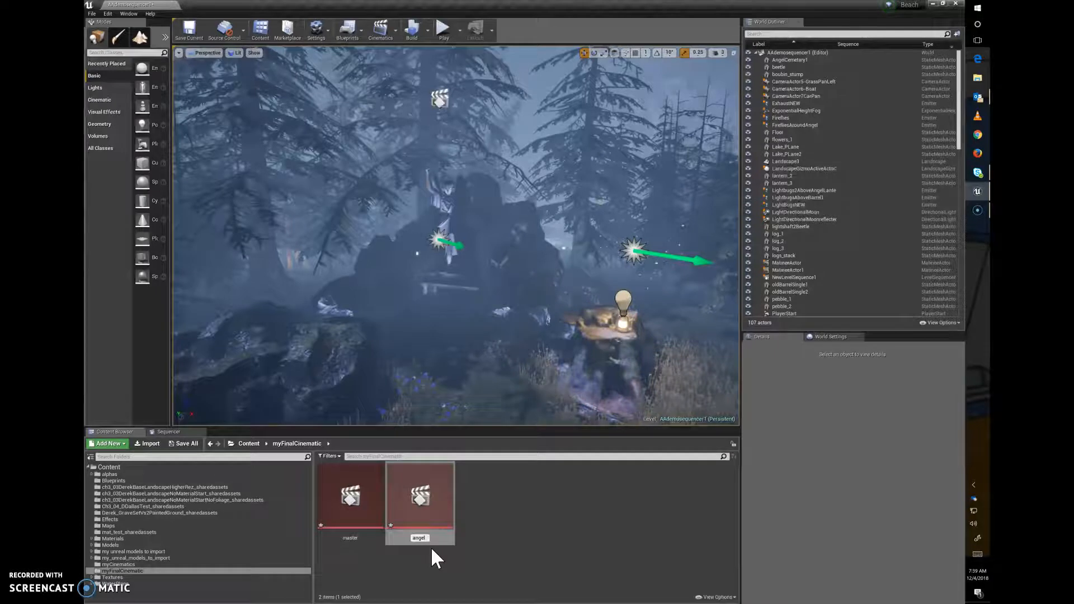
type("Shot")
key("Return")
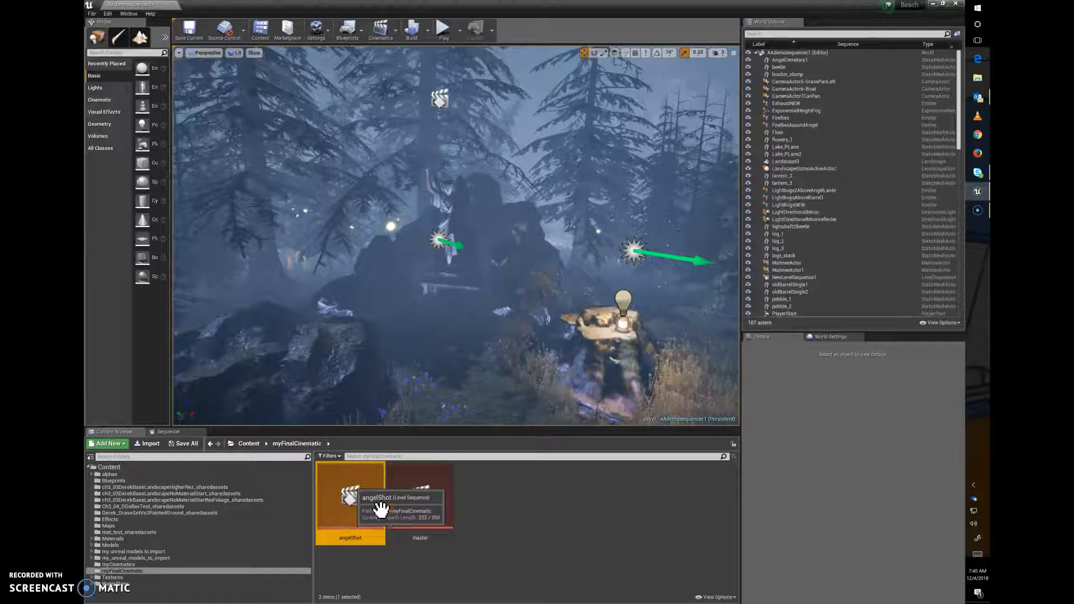
Step: Check the sequences available for the master's shot track for angelShot, and return to the myFinalCinematic folder without inserting one
left_click(434, 488)
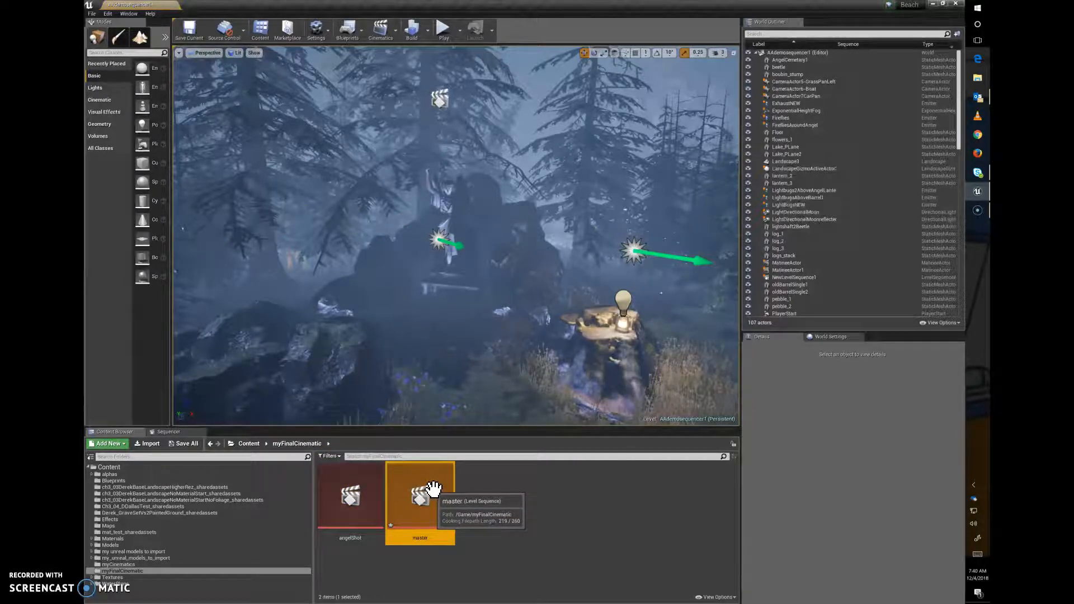
left_click(174, 432)
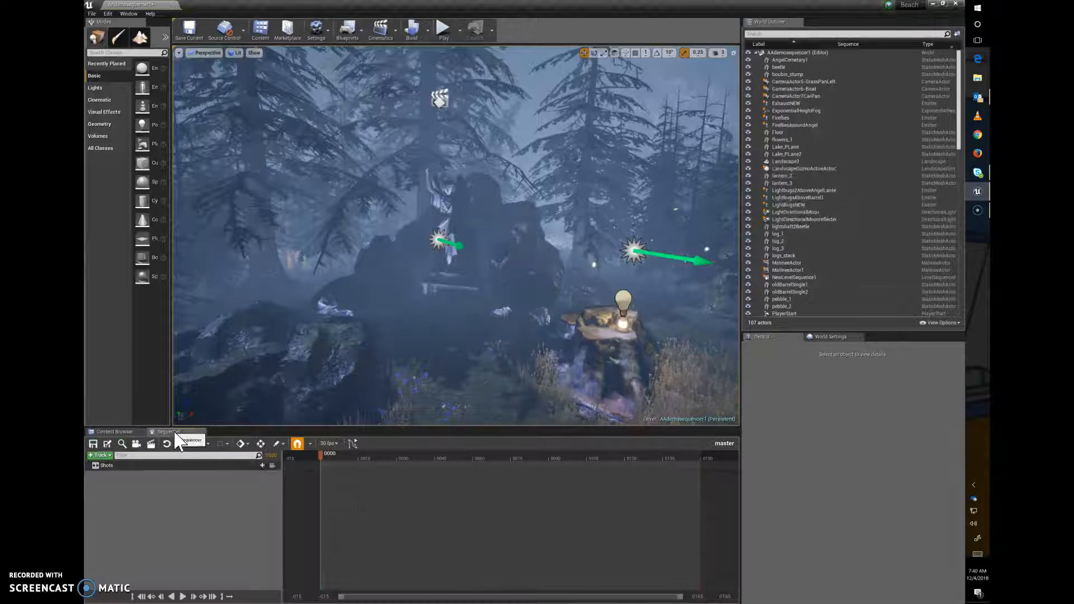
left_click(262, 466)
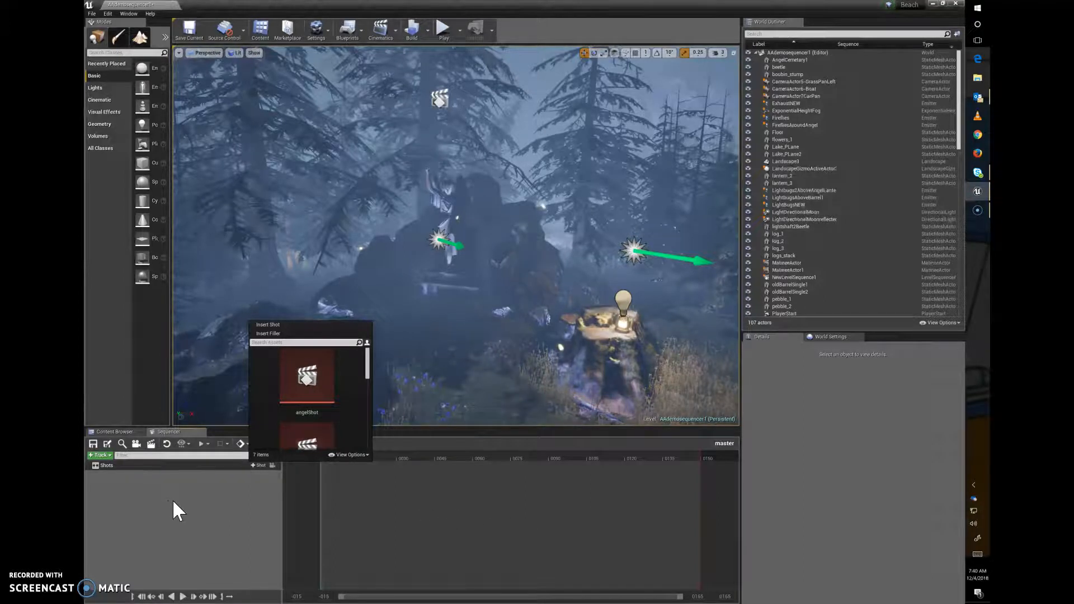
left_click(125, 433)
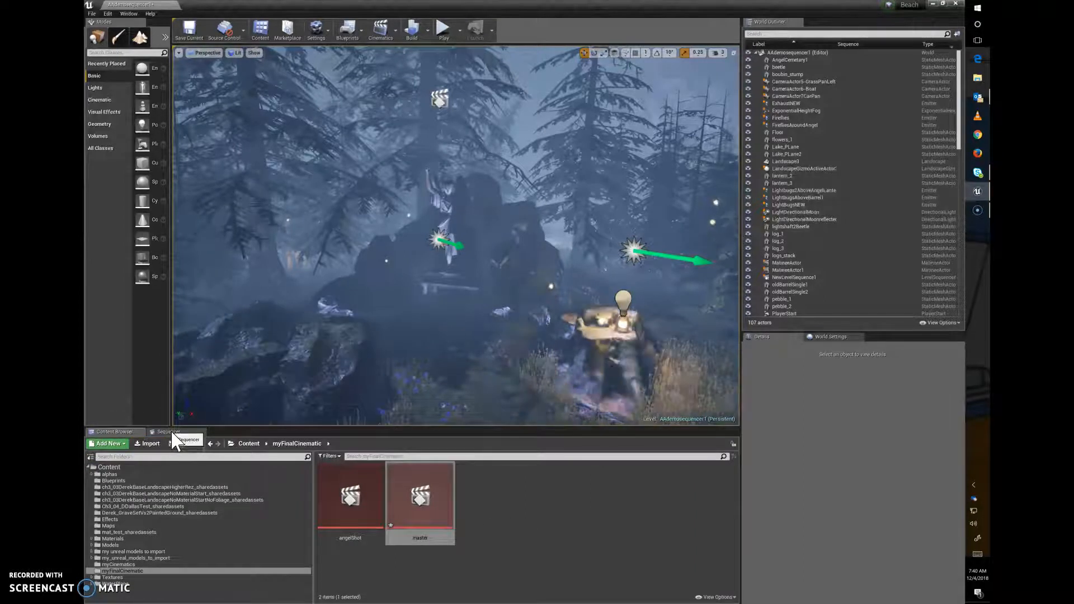
left_click(589, 515)
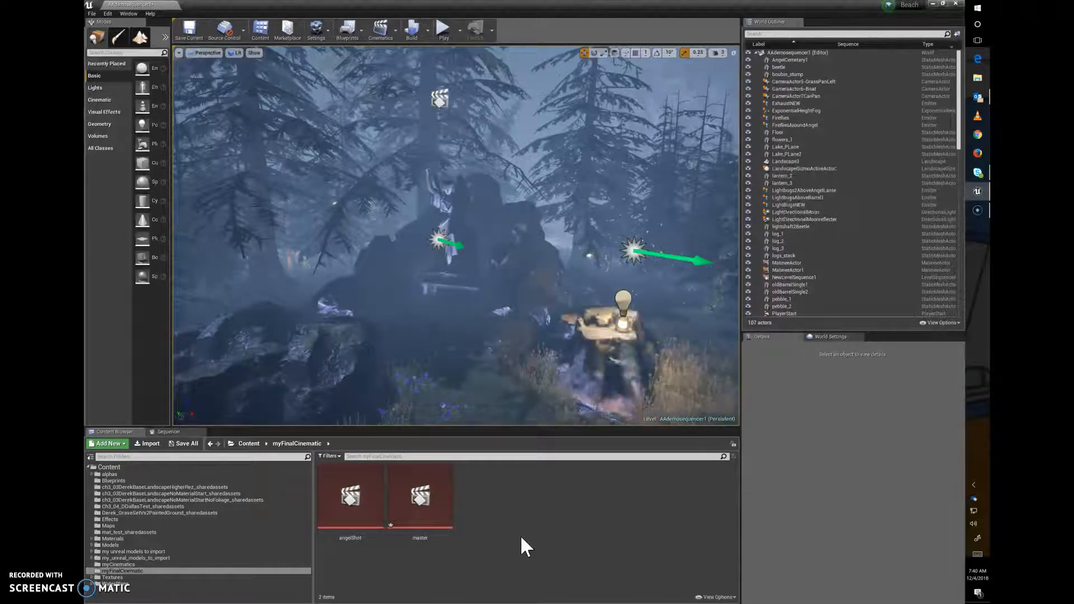
Step: Open the angelShot sequence in the Sequencer and split the level viewport into two side-by-side panes, widening the first pane
double_click(345, 489)
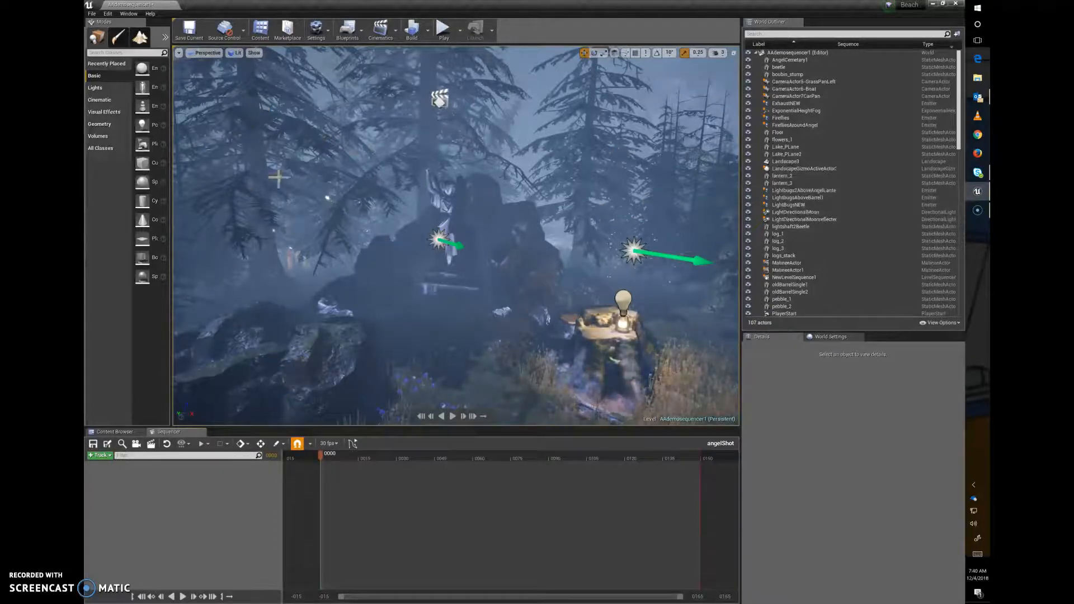
left_click(178, 52)
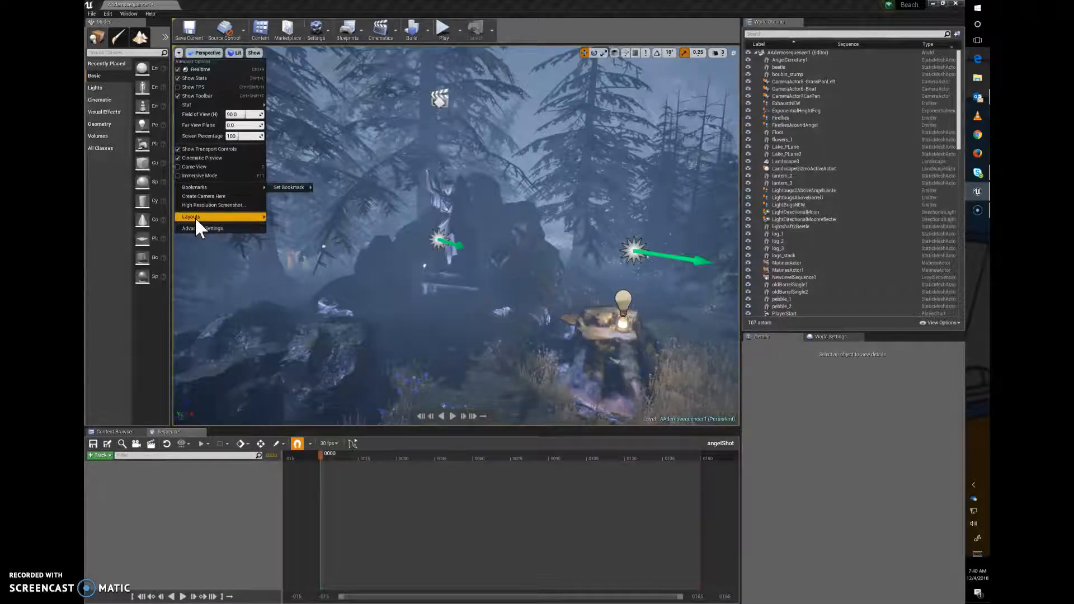
mouse_move(199, 217)
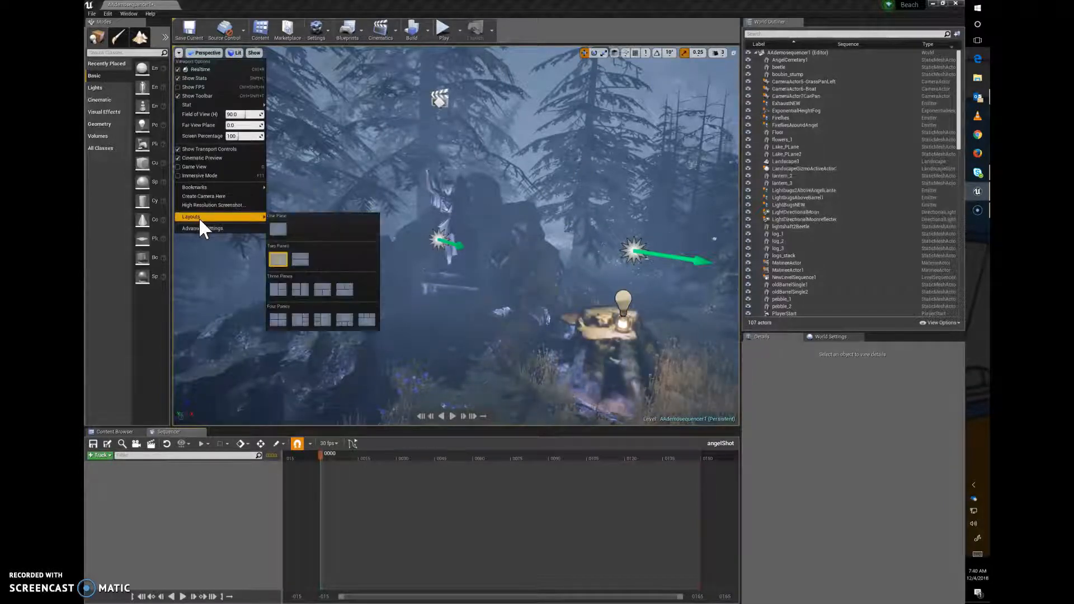
left_click(280, 260)
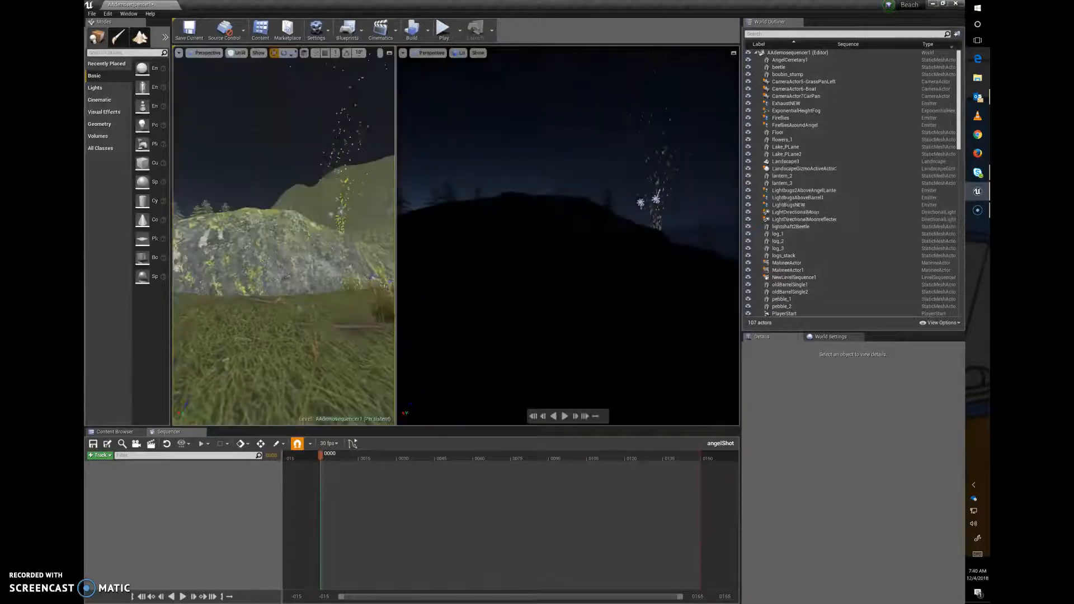
left_click_drag(396, 241, 488, 242)
left_click(208, 55)
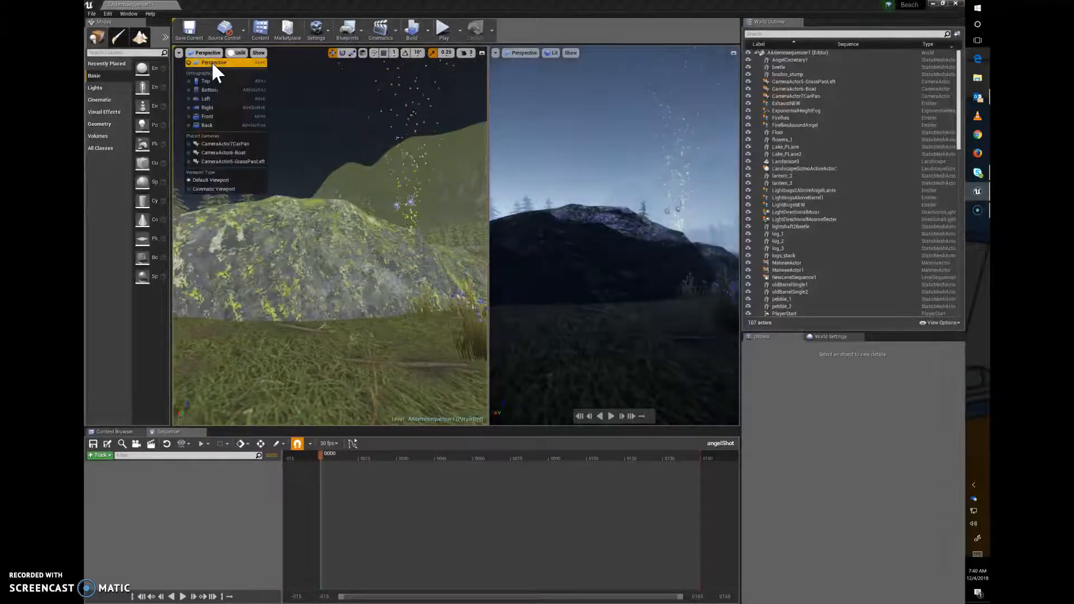
left_click(215, 62)
left_click(204, 53)
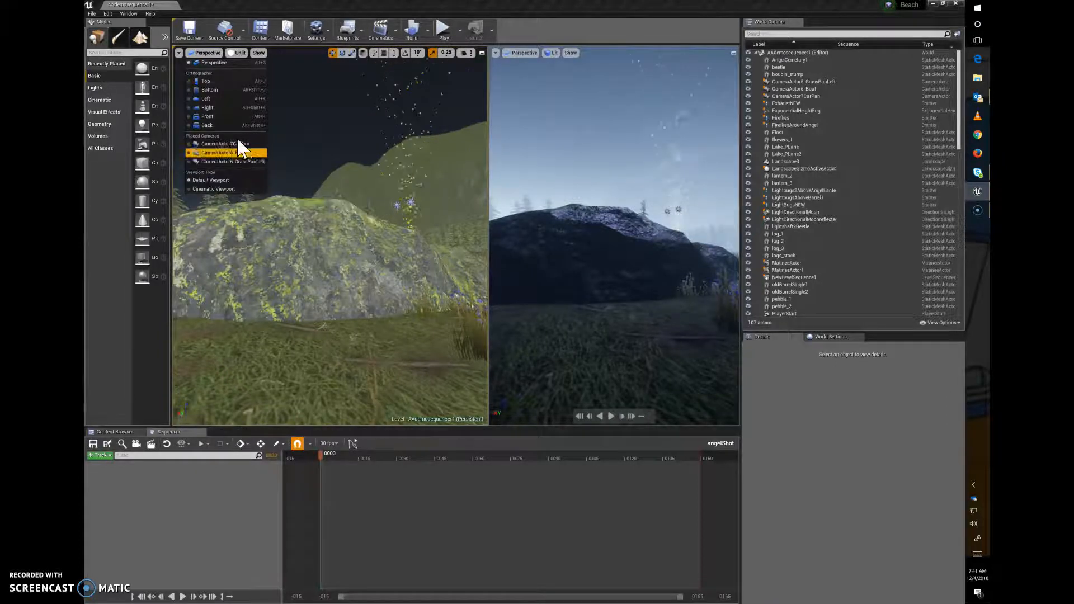
left_click(636, 71)
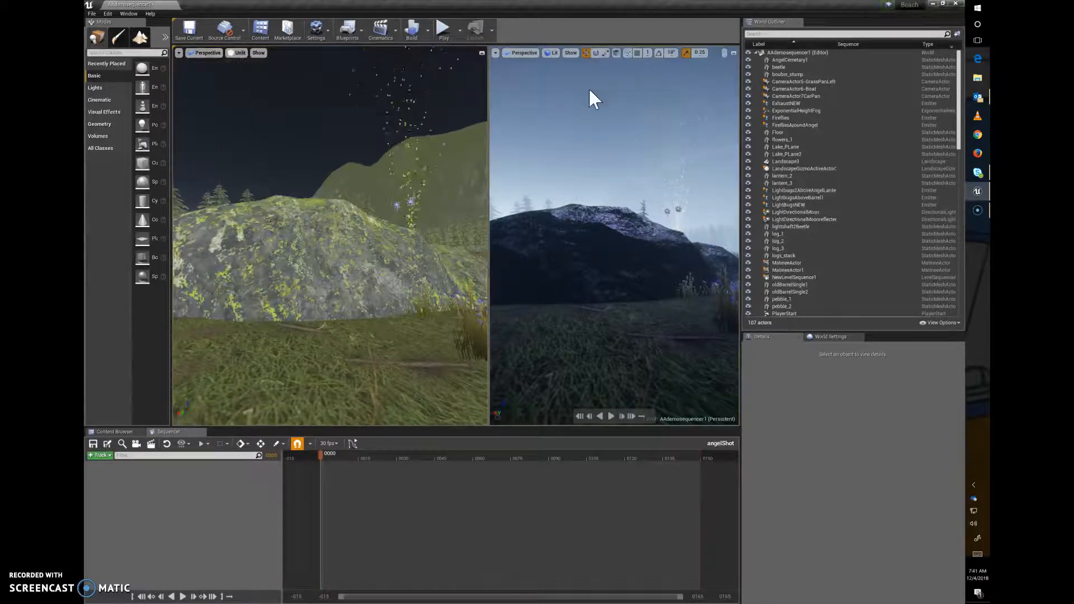
Step: Change the second pane to a Cinematic Viewport and make it wider than the first pane
left_click(524, 53)
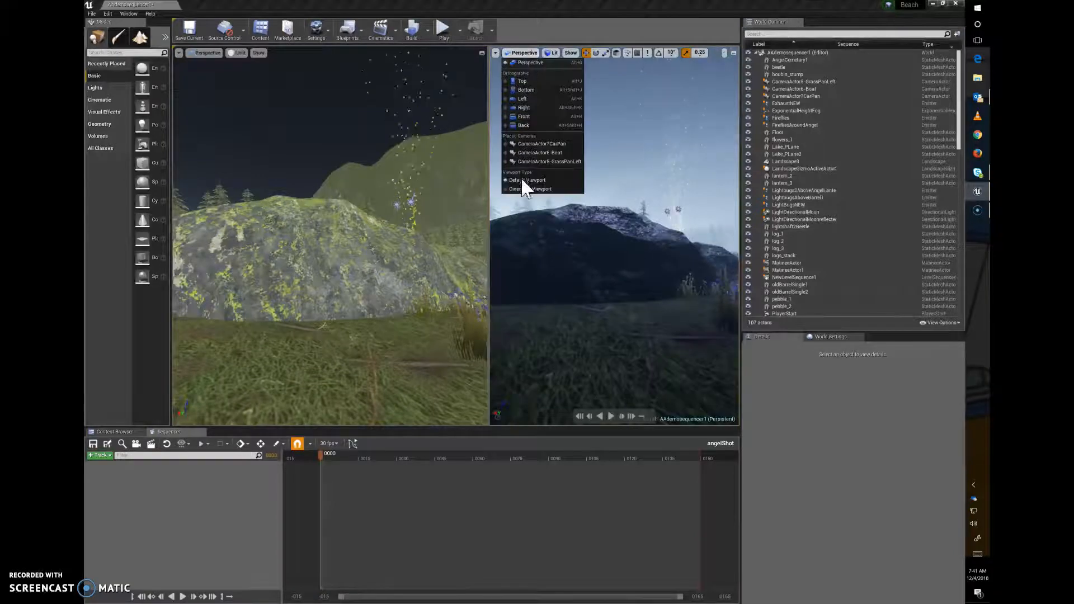
left_click(529, 189)
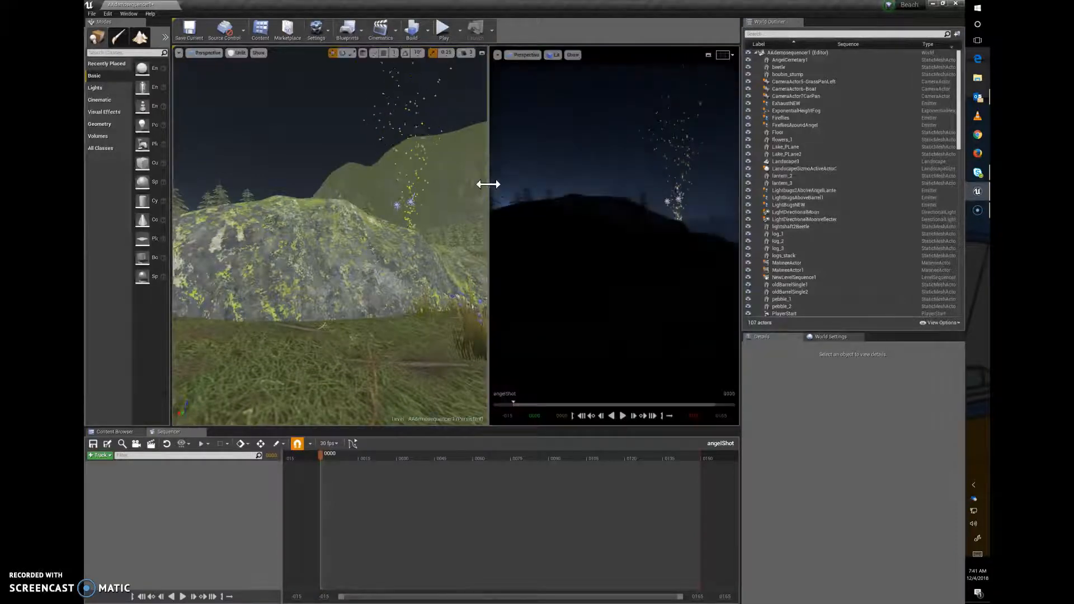
left_click_drag(488, 182, 413, 174)
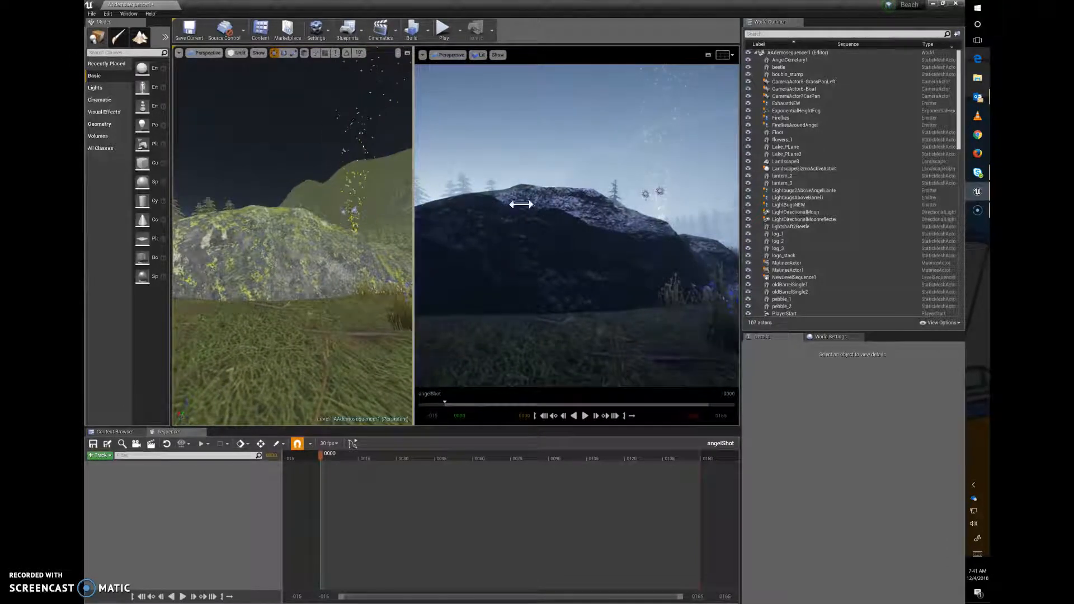
left_click(422, 54)
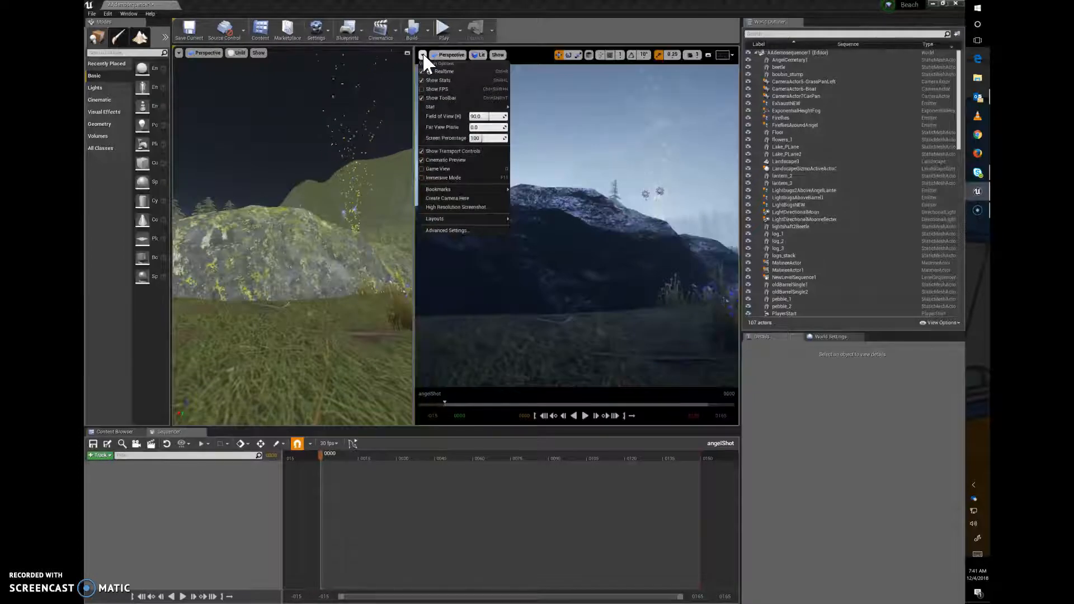
left_click(530, 28)
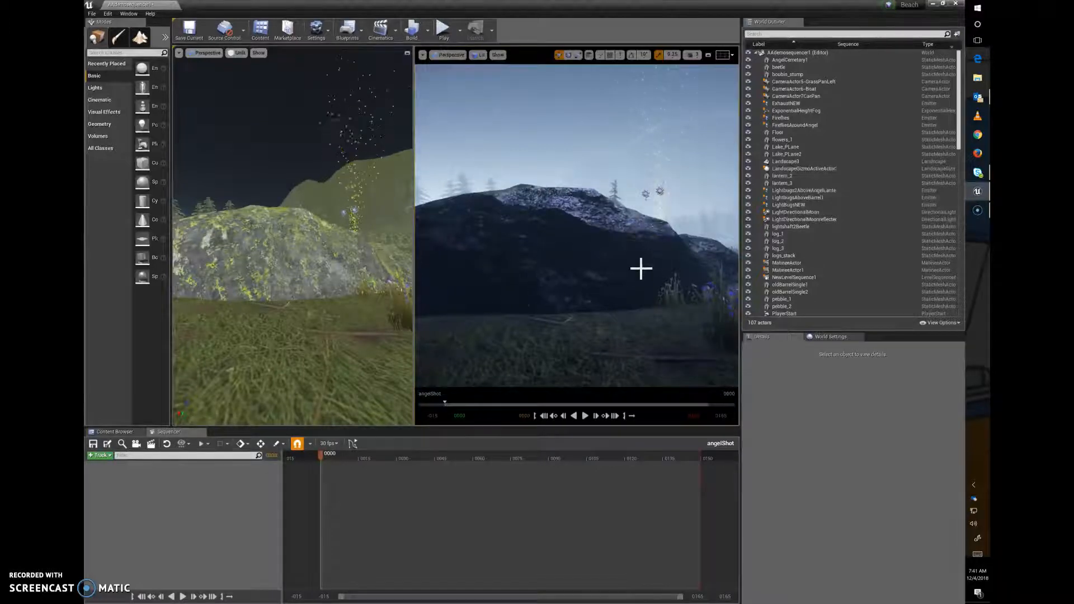
Step: Set the cinematic viewport's view mode to Unlit
left_click(480, 55)
left_click(486, 78)
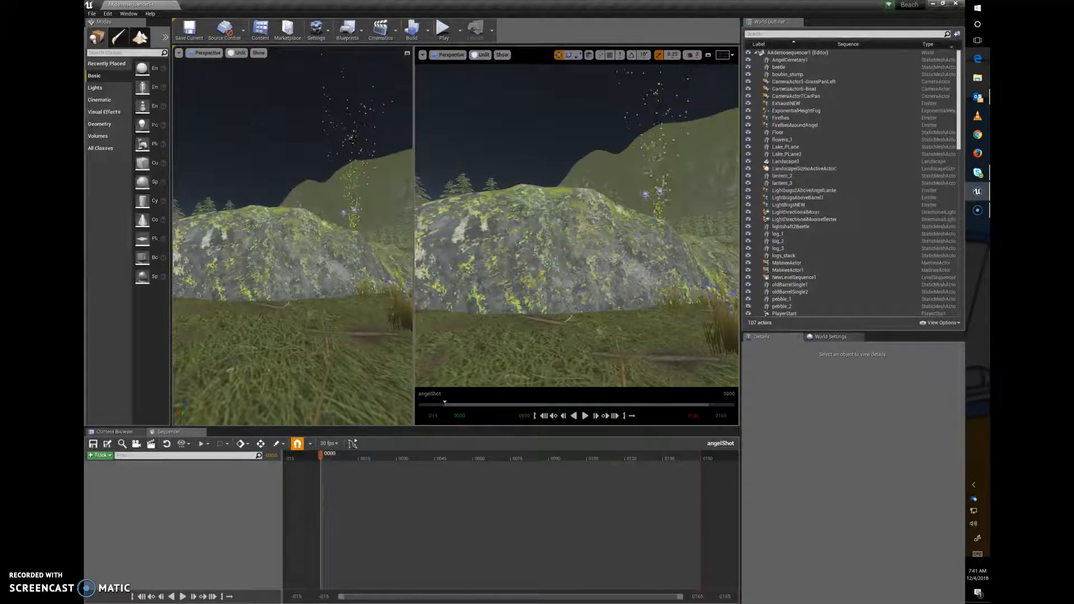
scroll(649, 252, "down", 10)
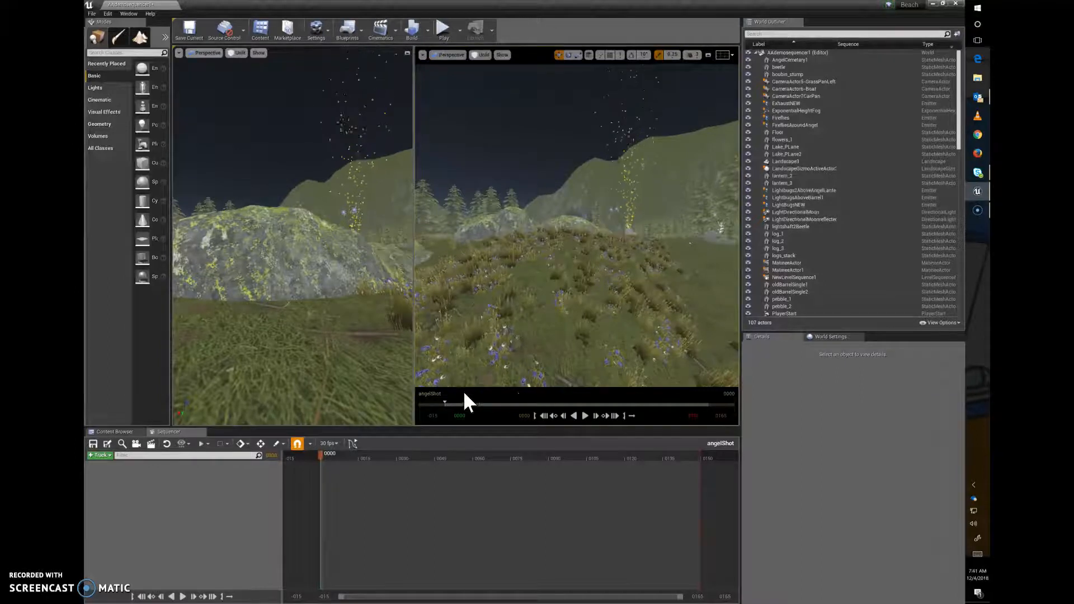
Step: Switch the second pane to the Default Viewport type and back to Cinematic Viewport
left_click(451, 55)
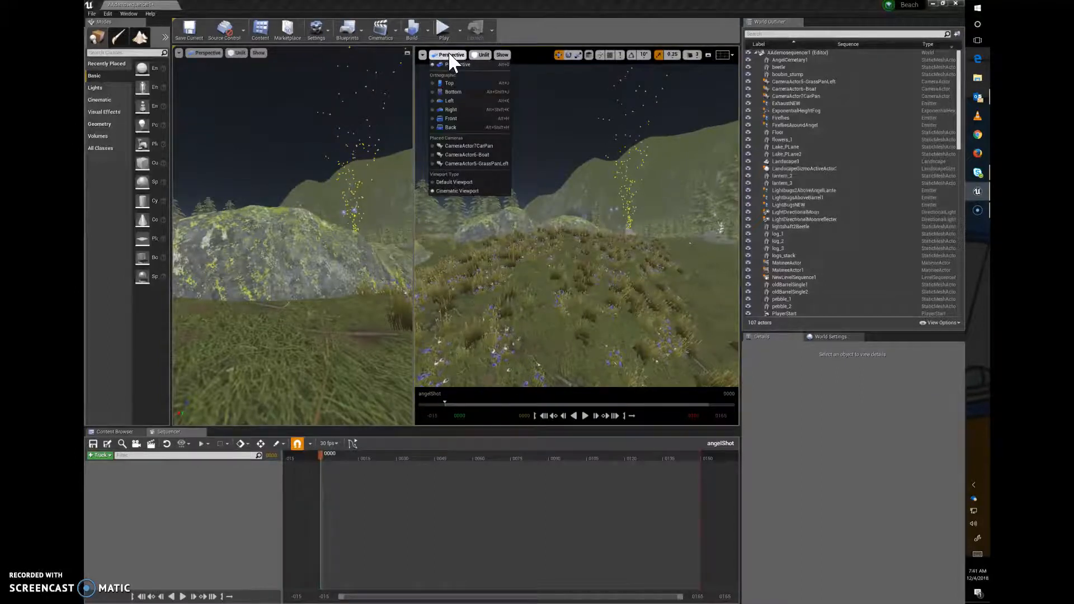
left_click(458, 191)
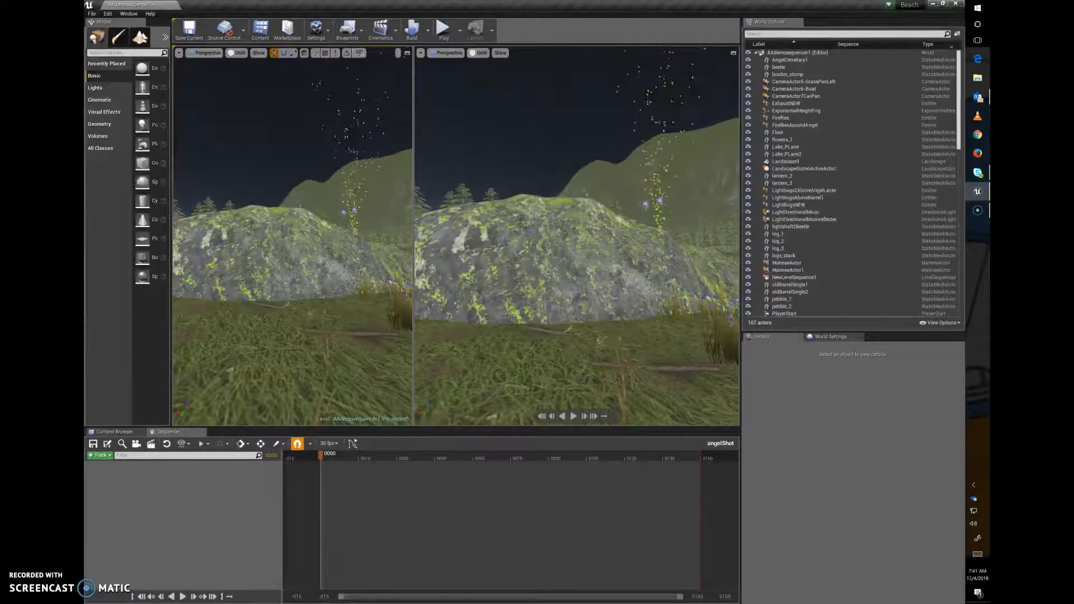
left_click(446, 53)
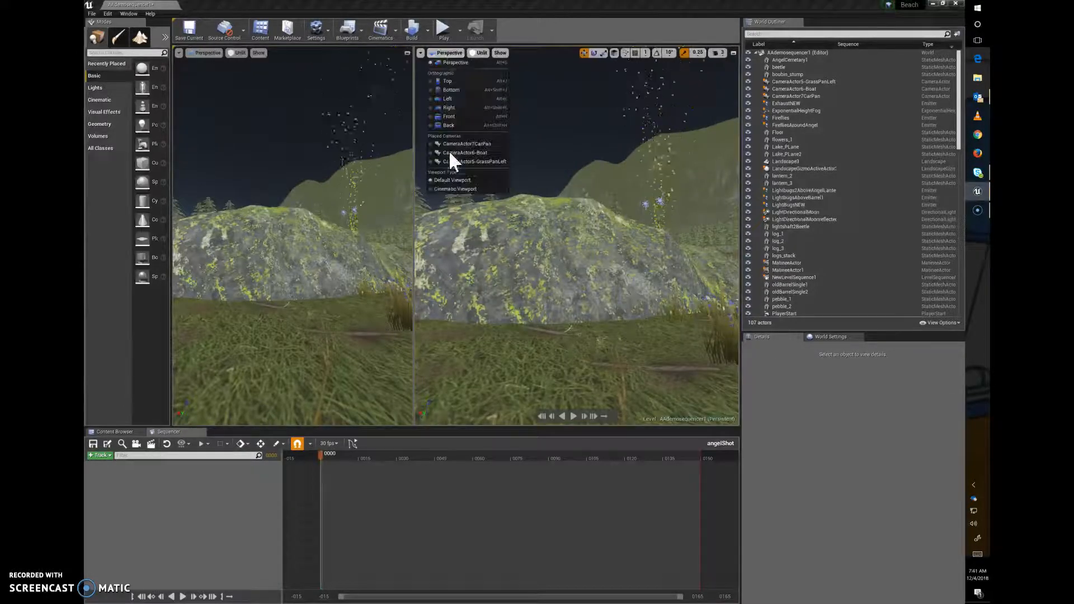
left_click(452, 188)
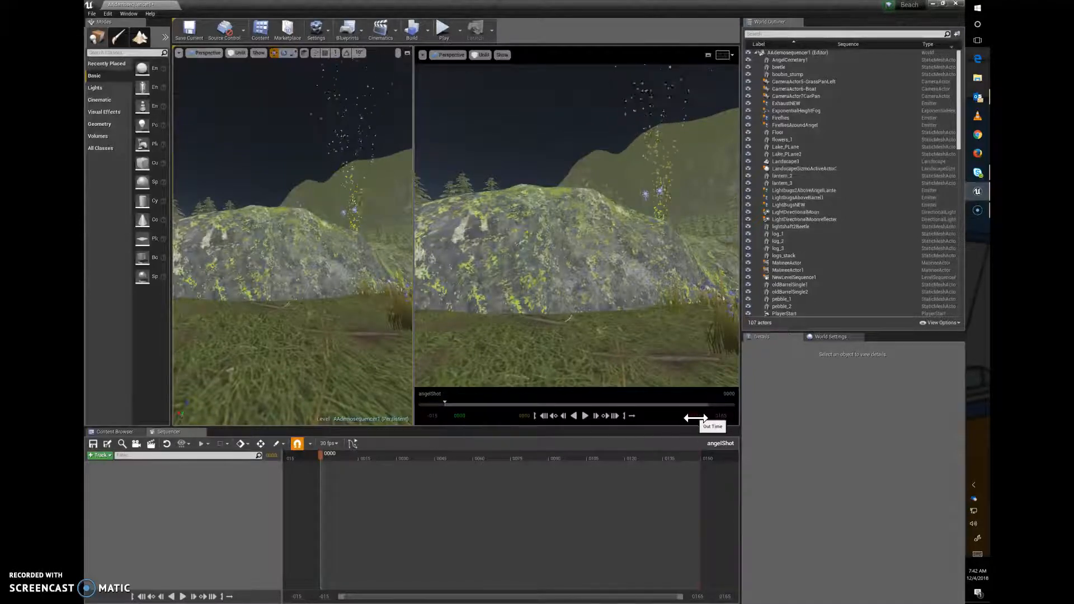
Step: Scrub and play through the angelShot timeline, returning the playhead to frame 0
left_click_drag(522, 416, 543, 415)
mouse_move(357, 456)
left_mouse_down()
mouse_move(335, 455)
mouse_move(376, 459)
left_mouse_up()
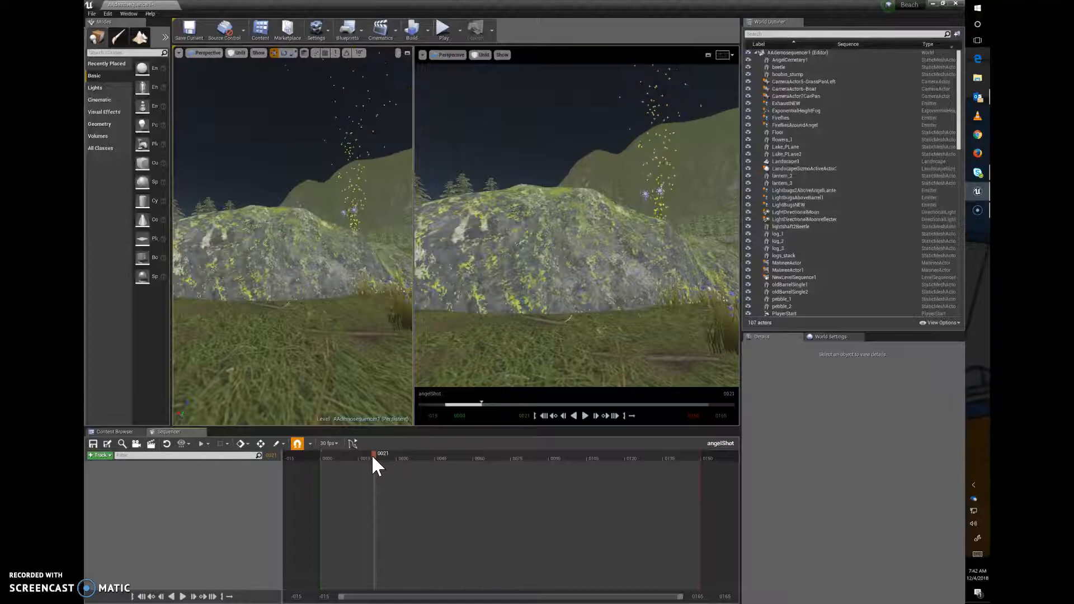
left_click_drag(355, 456, 333, 455)
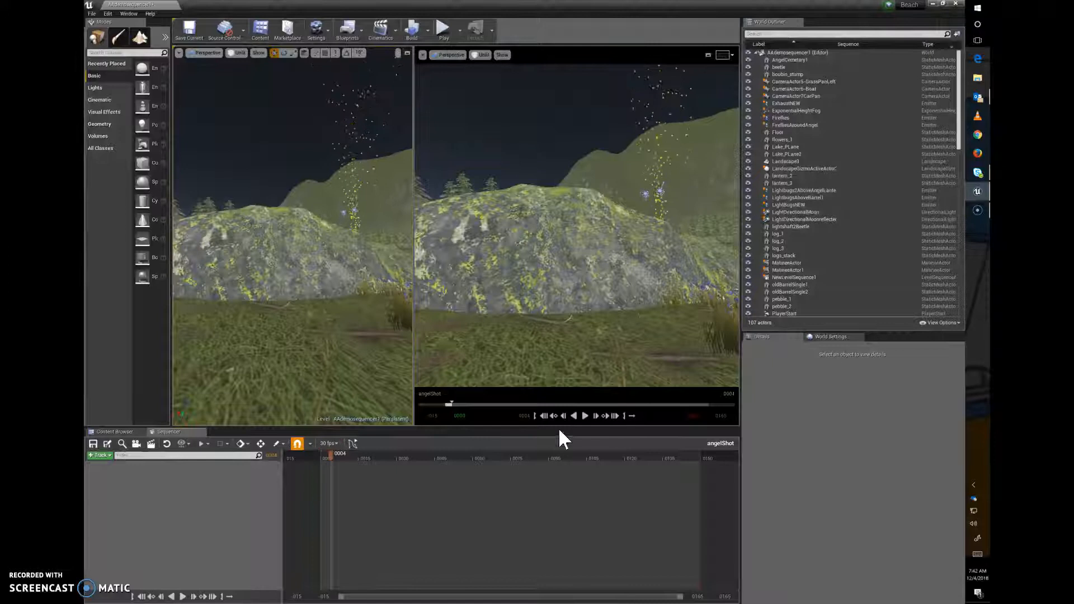
left_click(585, 416)
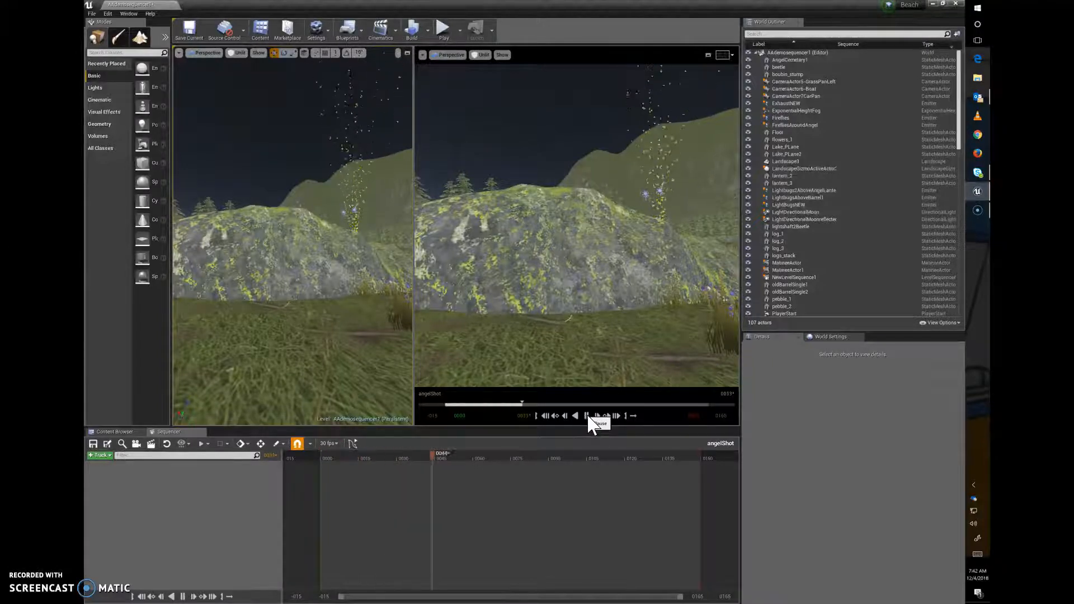
left_click_drag(448, 454, 323, 453)
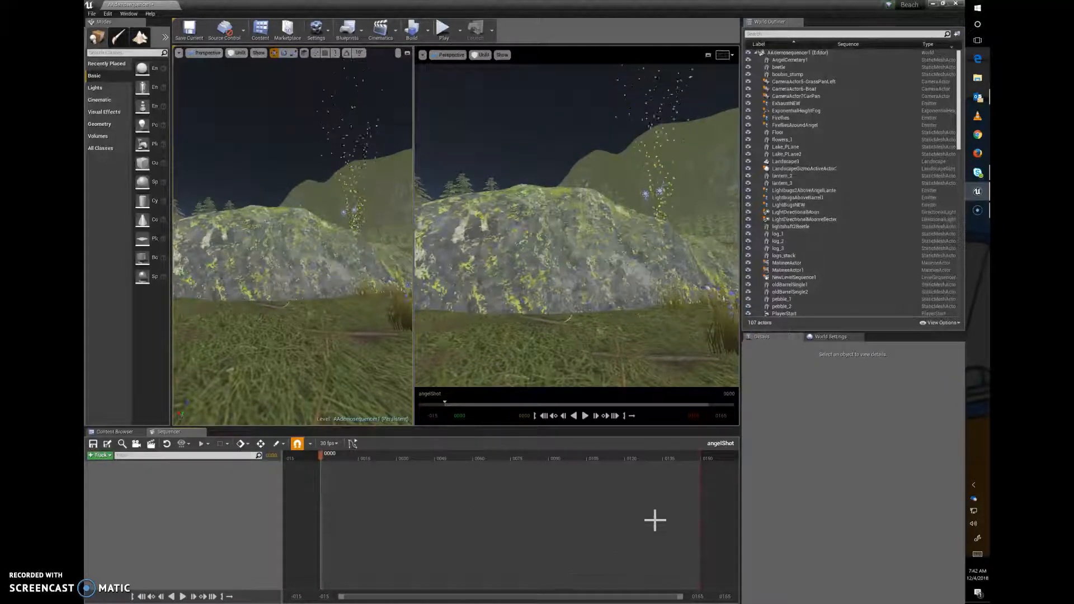
Step: Set the end of angelShot's working range to frame 300 and extend the visible timeline to the whole range
left_click(725, 597)
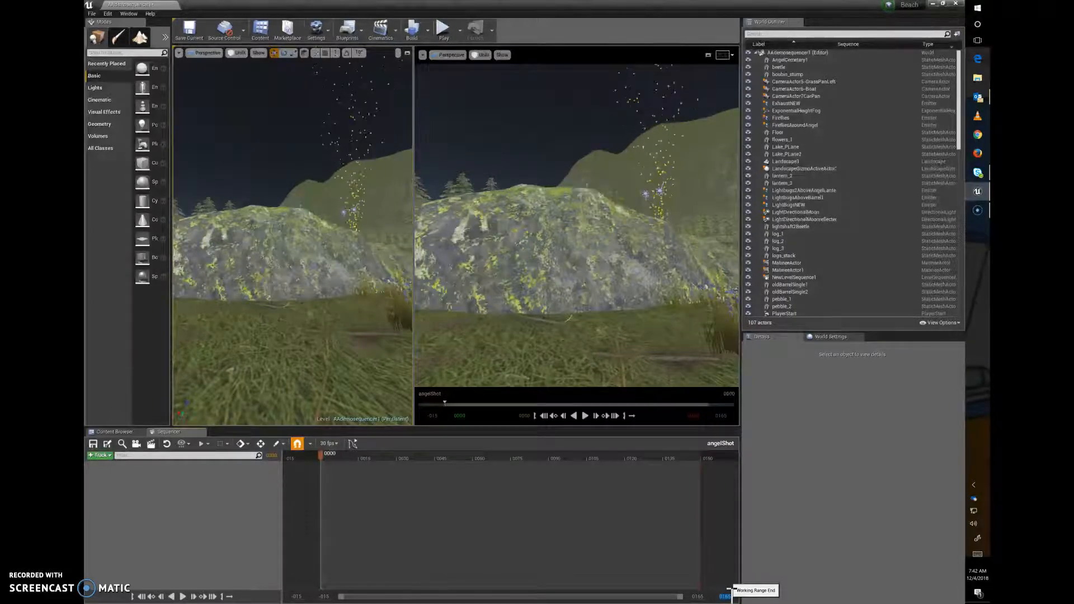
type("300")
key("Return")
left_click_drag(538, 597, 630, 600)
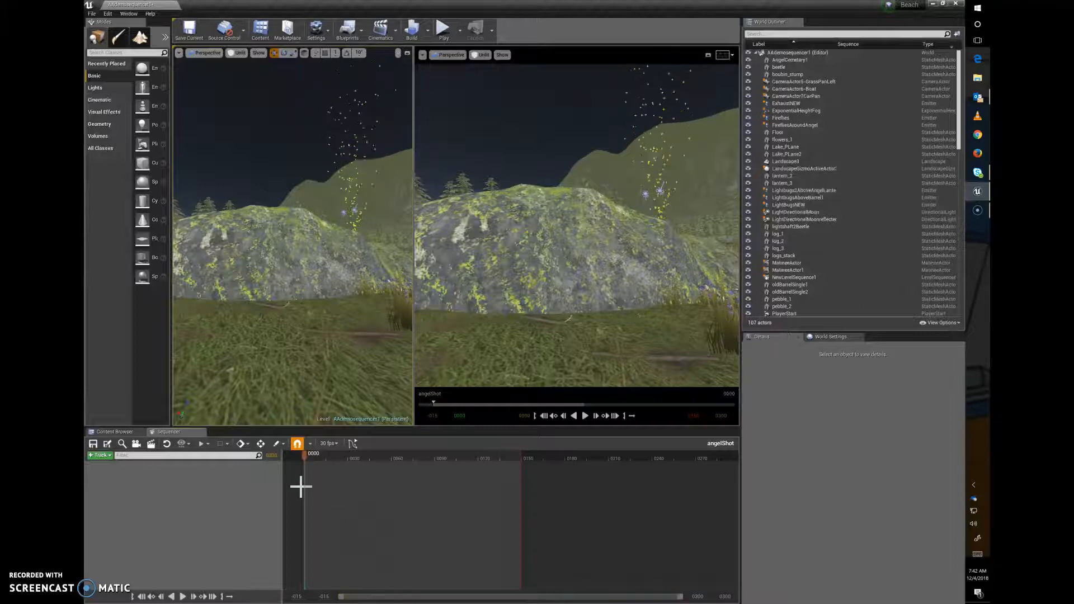
Step: Undo the accidental change in the cinematic viewport's time controls, and play angelShot before returning to its first frame
mouse_move(456, 415)
left_mouse_down()
mouse_move(470, 414)
mouse_move(461, 417)
left_mouse_up()
key("ctrl+z")
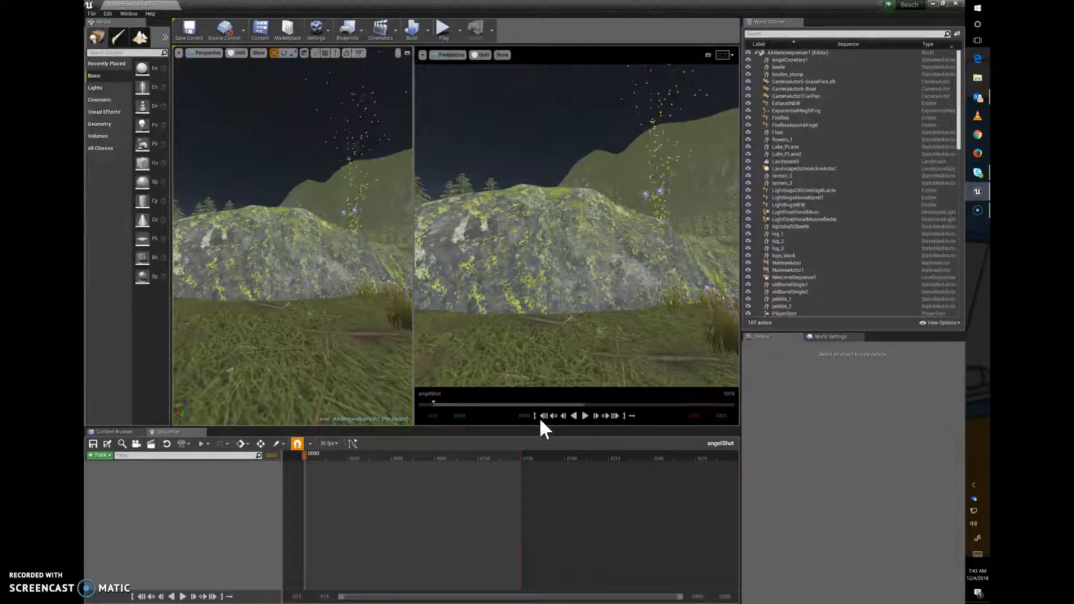
left_click(585, 416)
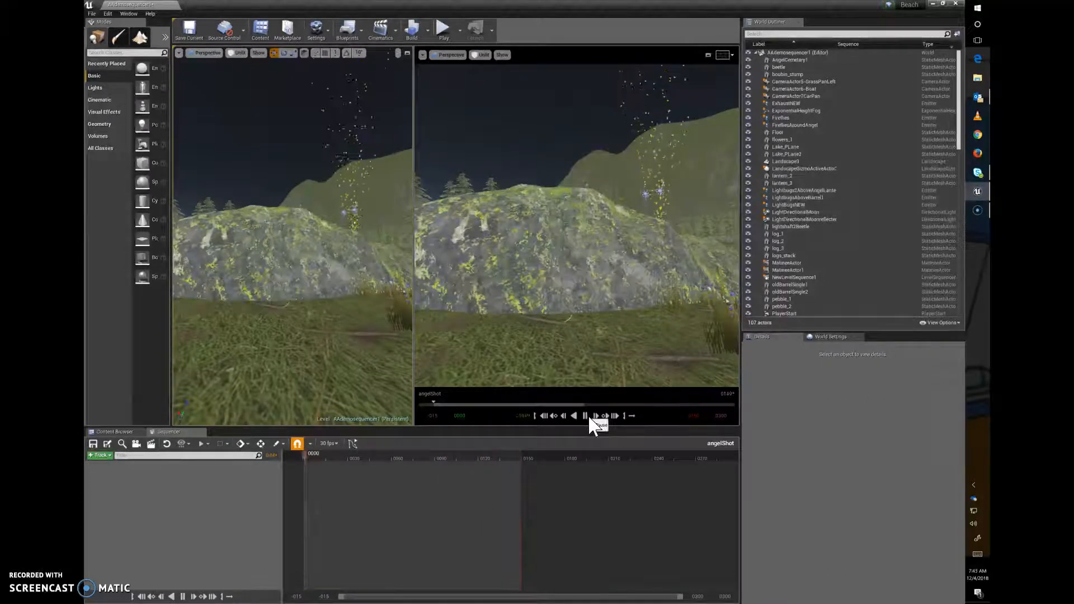
left_click(586, 415)
left_click(544, 417)
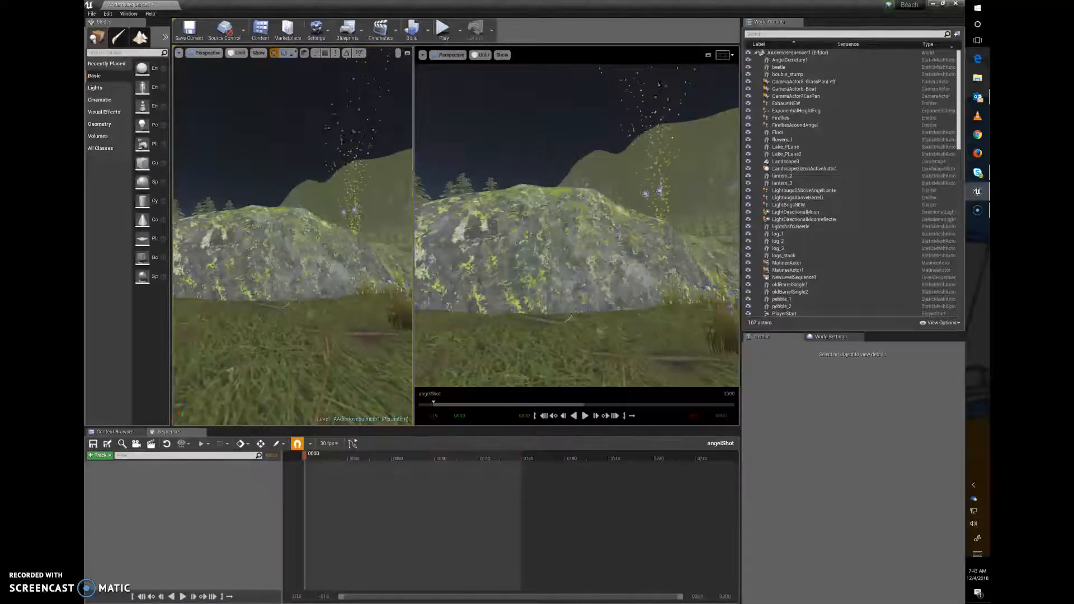
Step: Select the AngelCemetary1 statue in the cinematic viewport and frame it in a close view
right_click_drag(566, 170, 566, 213)
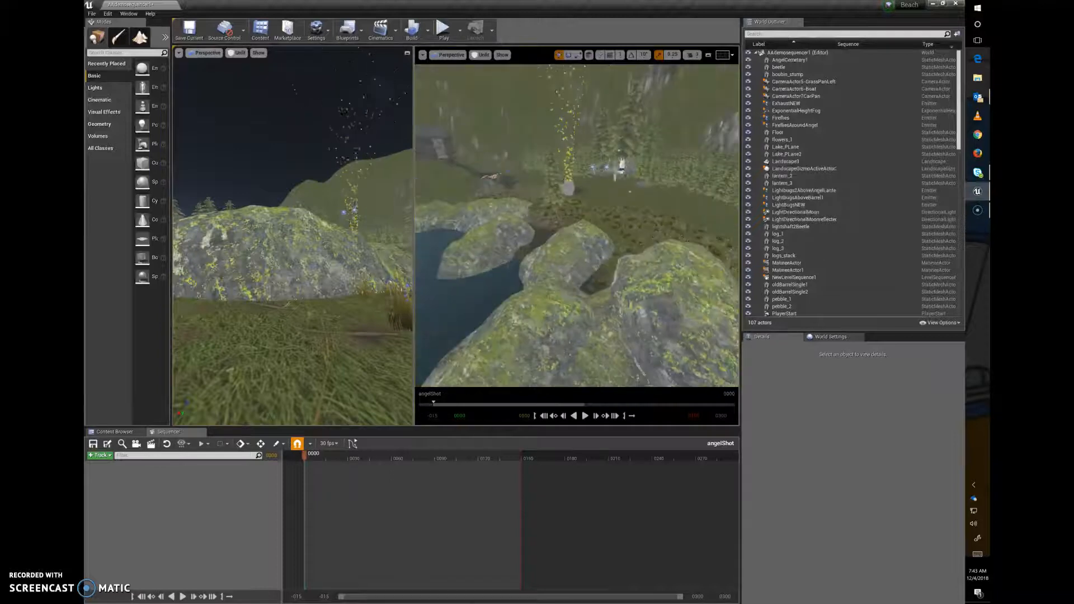
left_click(622, 169)
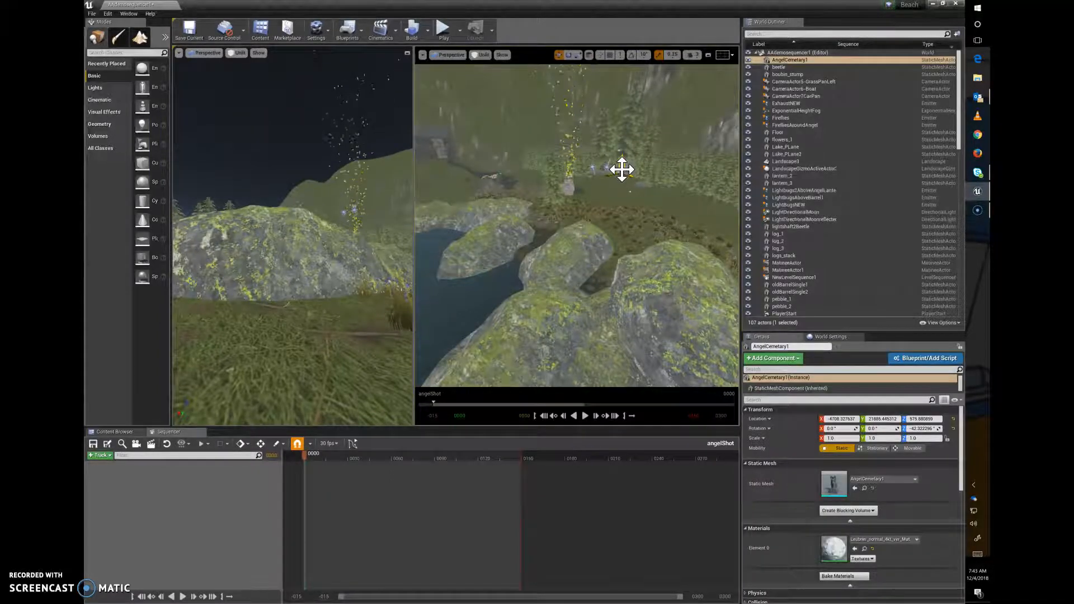
key("f")
left_click_drag(574, 229, 625, 205, "alt")
mouse_move(625, 204)
right_mouse_down("alt")
mouse_move(582, 208)
mouse_move(623, 207)
right_mouse_up("alt")
left_click_drag(623, 207, 503, 210, "alt")
Step: Set the cinematic viewport's view mode to Lit and show the angel statue at an angle against the trees
left_click(480, 54)
left_click(504, 72)
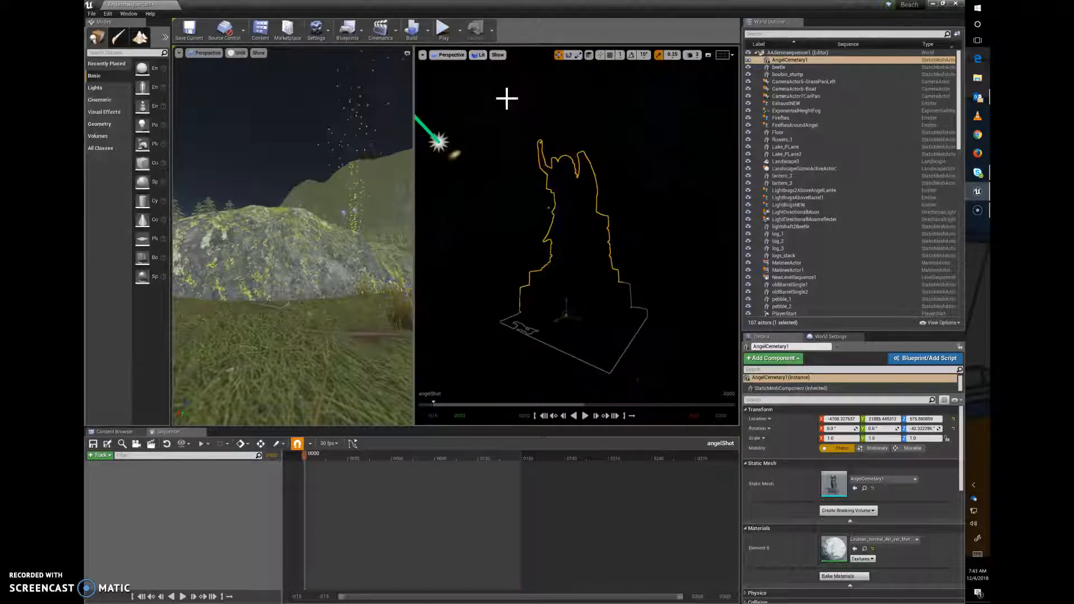
left_click_drag(560, 241, 512, 210, "alt")
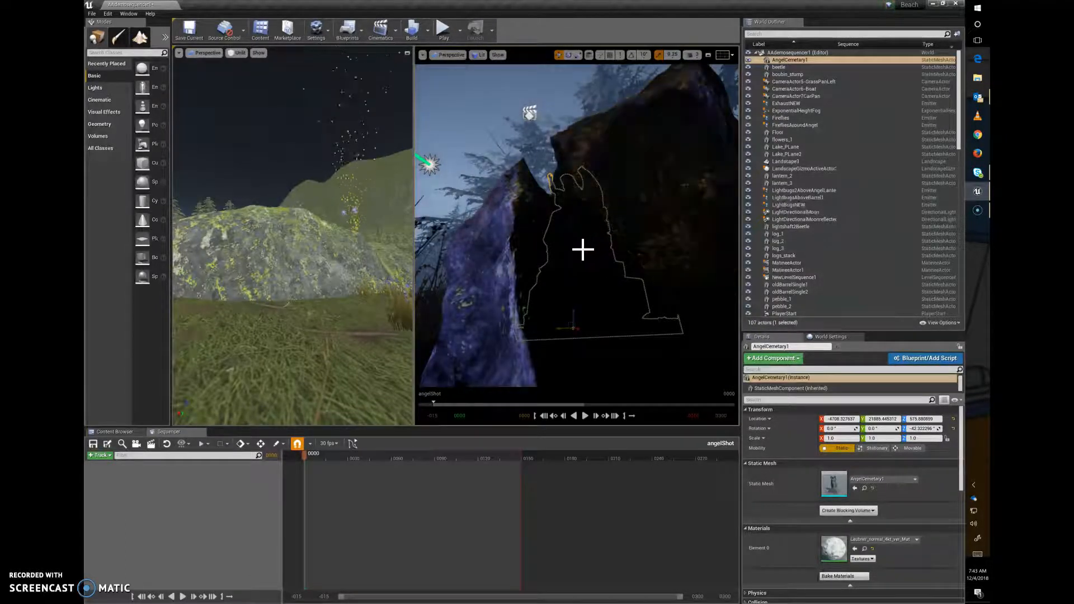
left_click_drag(583, 249, 613, 283, "alt")
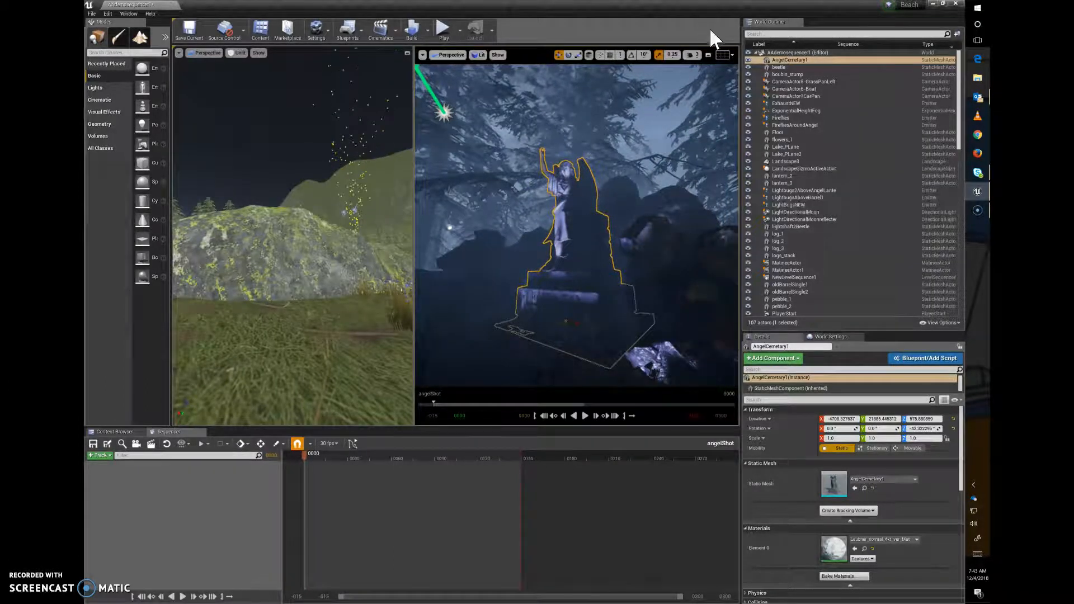
Step: Turn on the Grid (3x3) composition overlay and compose the angel statue along the grid's left vertical line
left_click(723, 54)
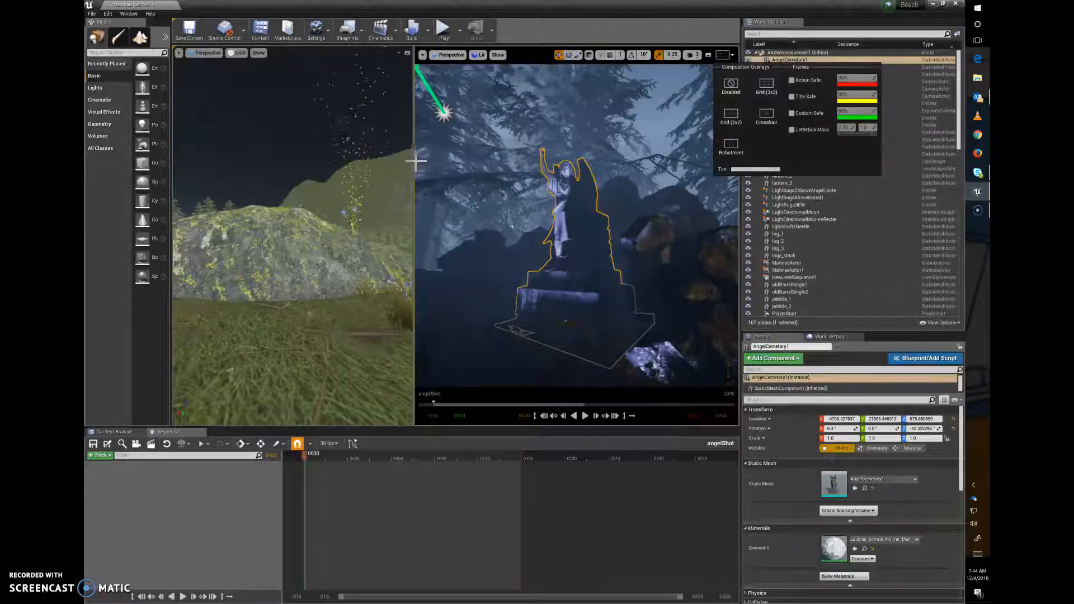
left_click(767, 84)
left_click_drag(662, 304, 565, 291, "alt")
mouse_move(662, 303)
left_mouse_down("alt")
mouse_move(601, 300)
mouse_move(659, 304)
left_mouse_up("alt")
left_click_drag(576, 241, 644, 294, "alt")
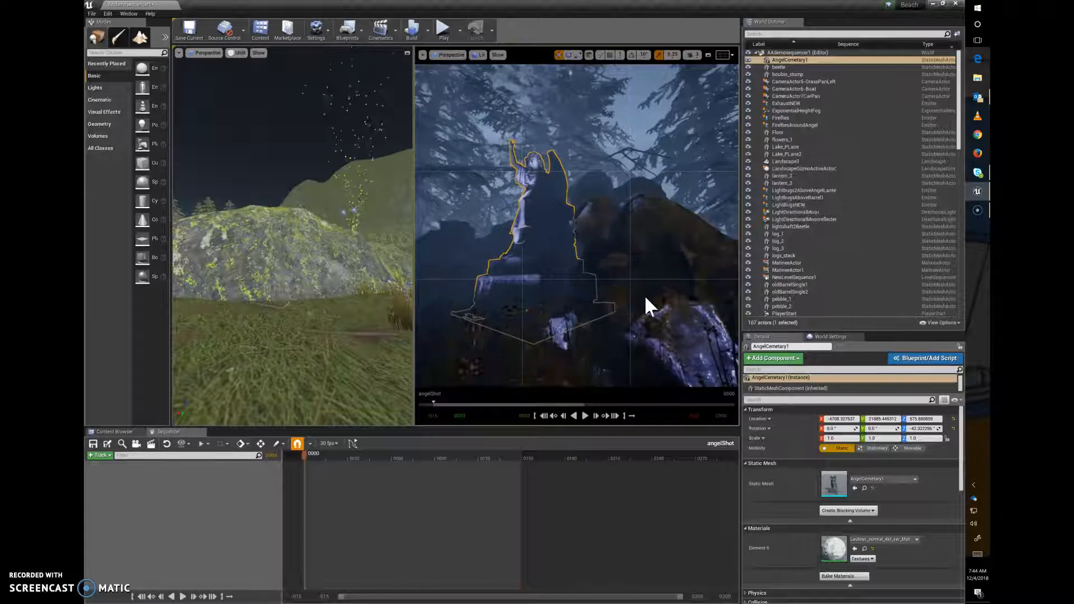
left_click_drag(569, 74, 589, 290, "alt")
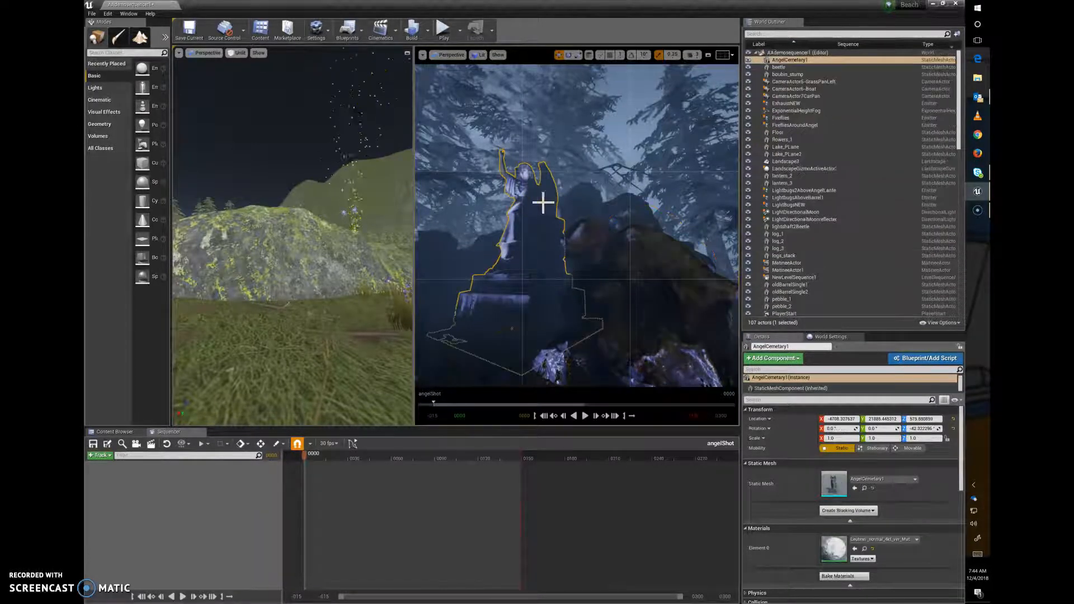
Step: Select a background tree and a nearby rock in the cinematic viewport, ending with the AngelCemetary1 statue selected
left_click(560, 164)
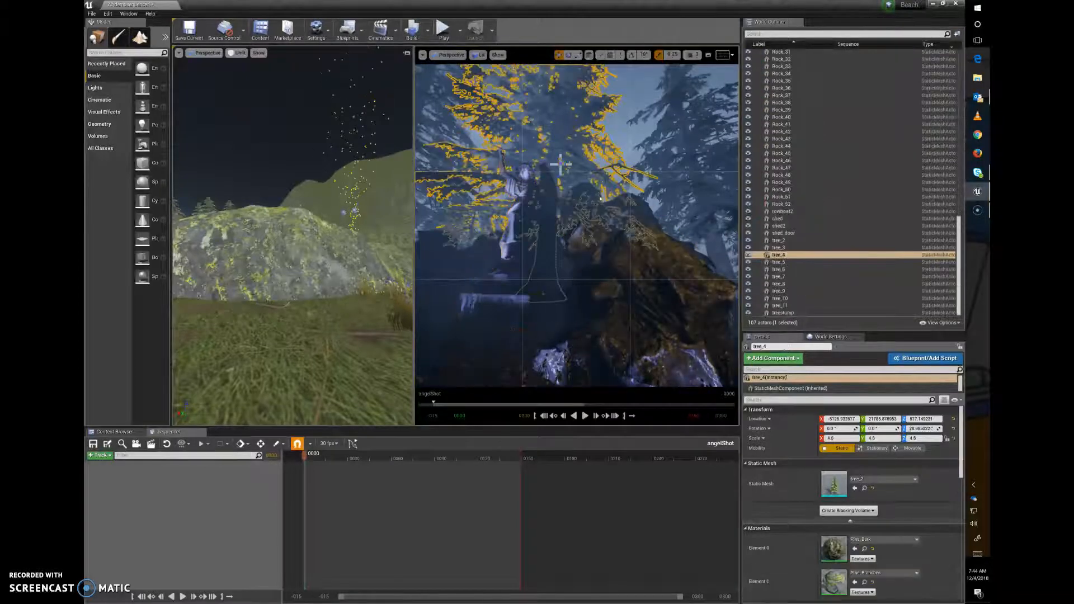
key("g")
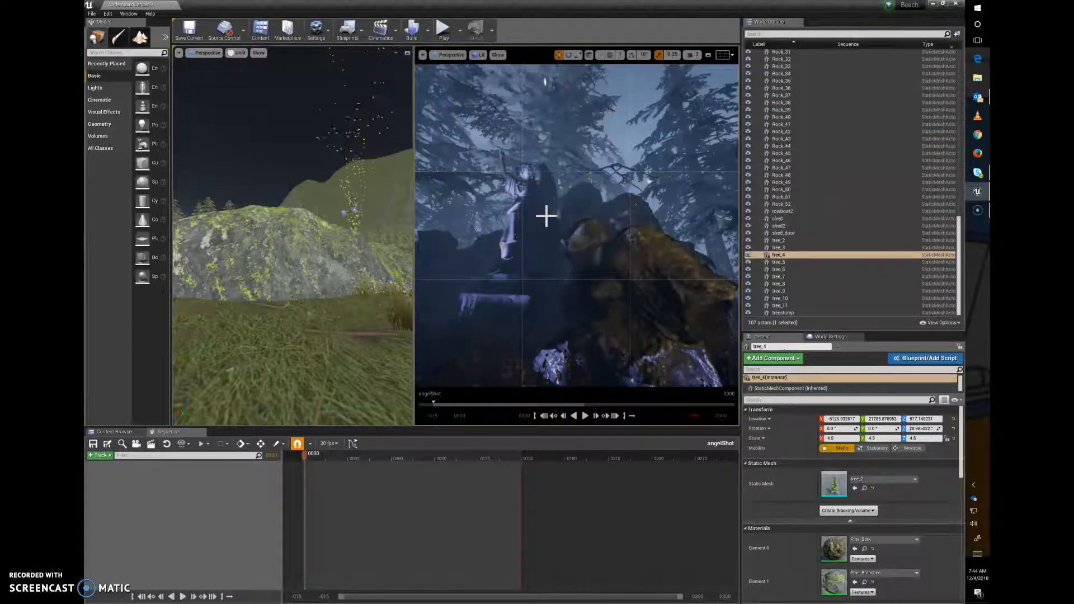
left_click(519, 228)
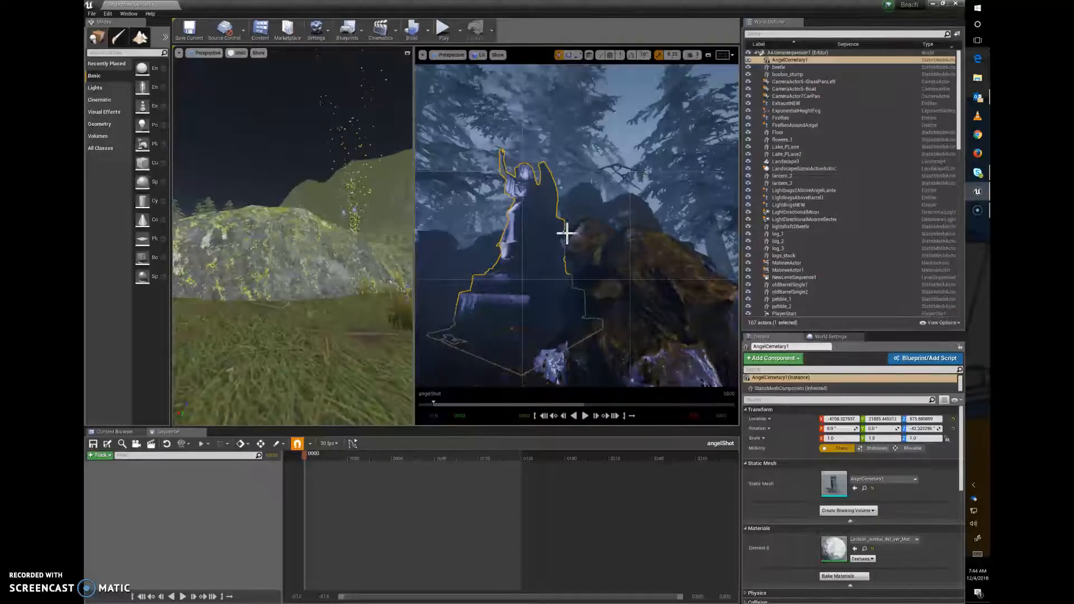
left_click(587, 239)
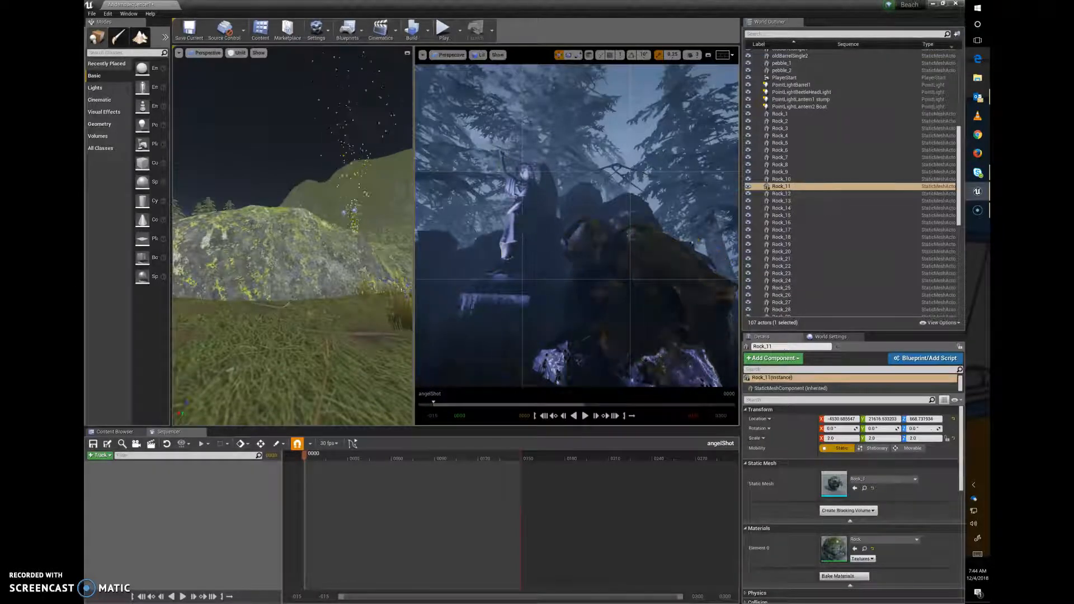
left_click(518, 214)
Step: Turn on game view in the cinematic viewport to hide the editor icons and the statue's selection outline
scroll(578, 208, "down", 5)
key("g")
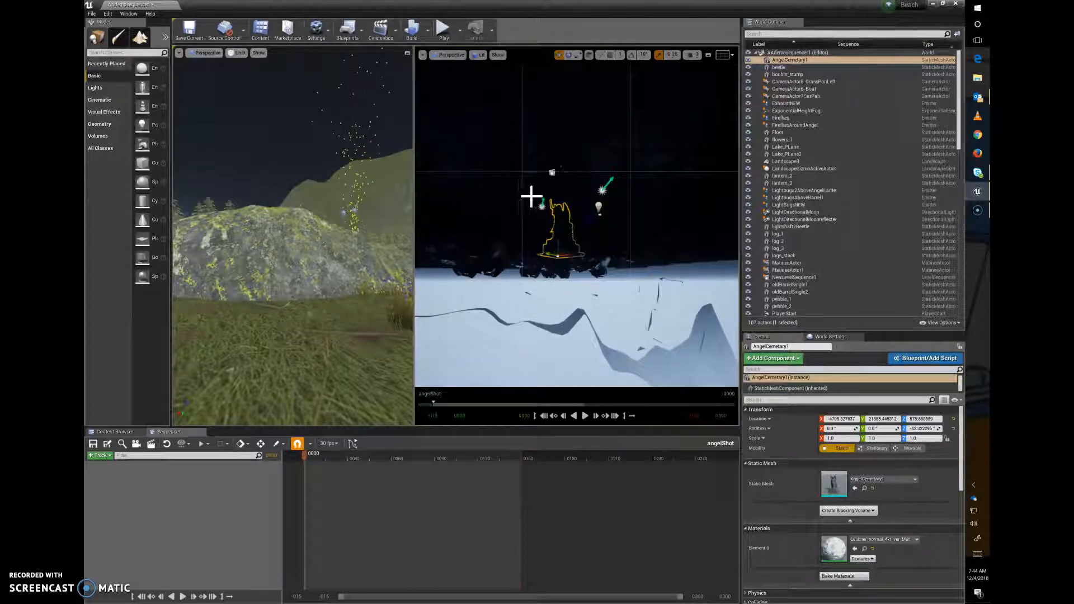
key("g")
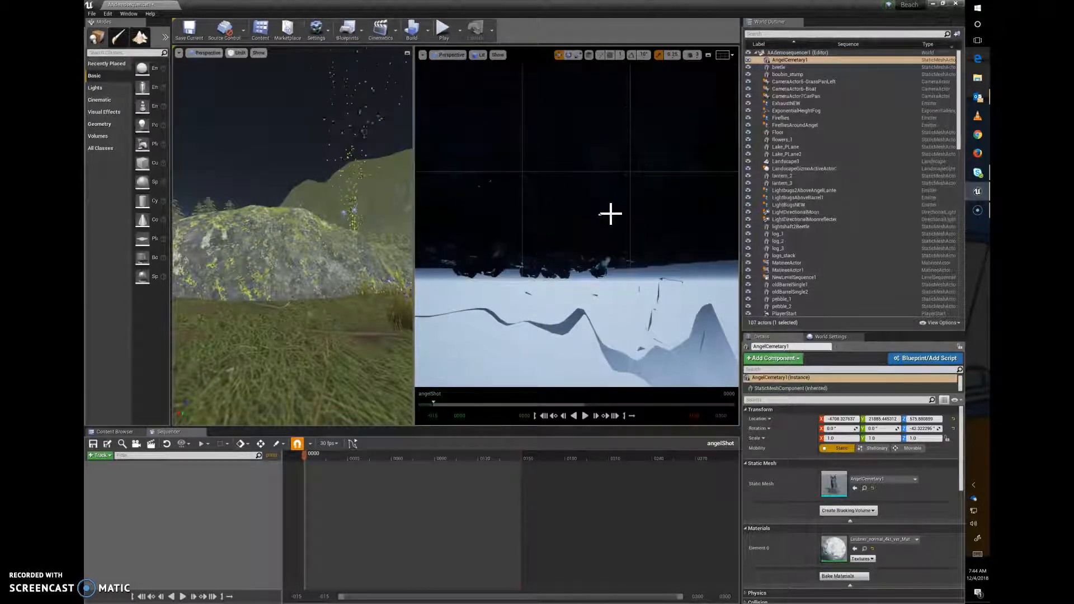
key("g")
scroll(599, 223, "up", 8)
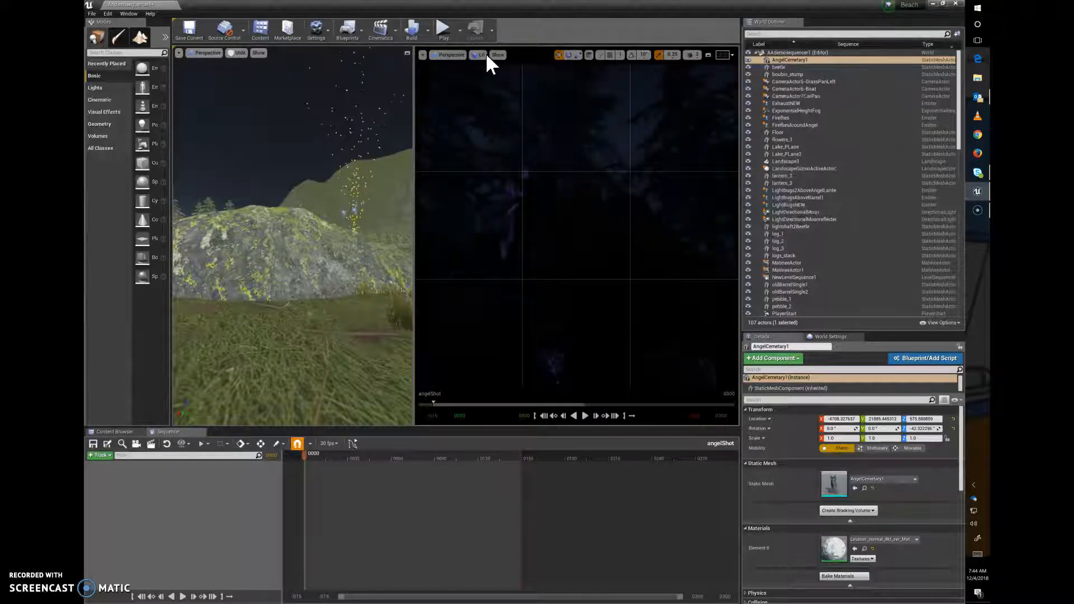
Step: Use Unlit mode to reframe the cinematic viewport low on the rocks, grass and trees, and return the view mode to Lit
left_click(487, 56)
left_click(489, 81)
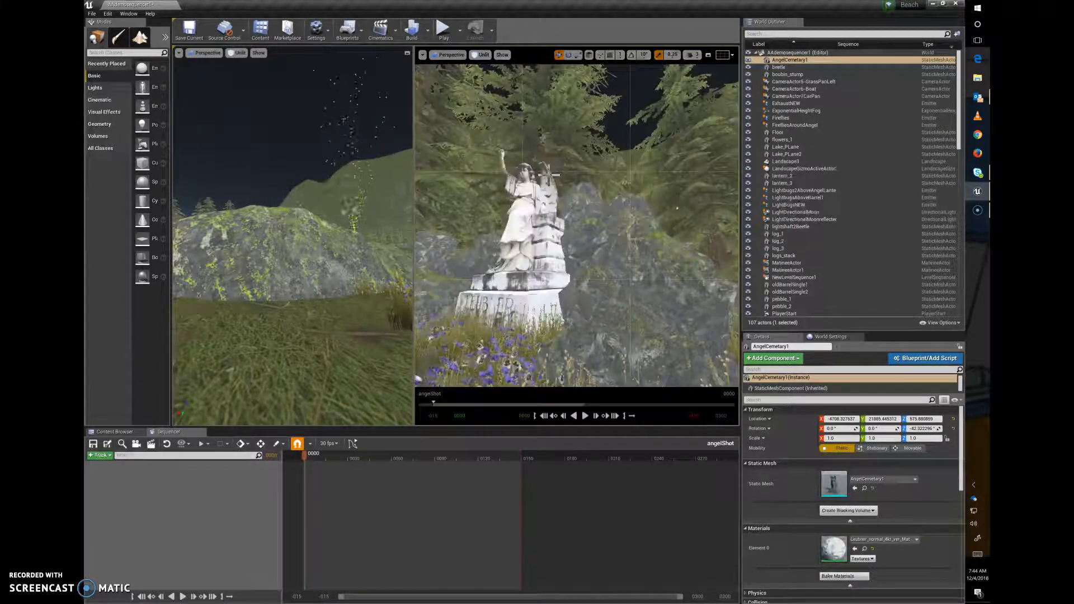
left_click_drag(549, 175, 430, 151, "alt")
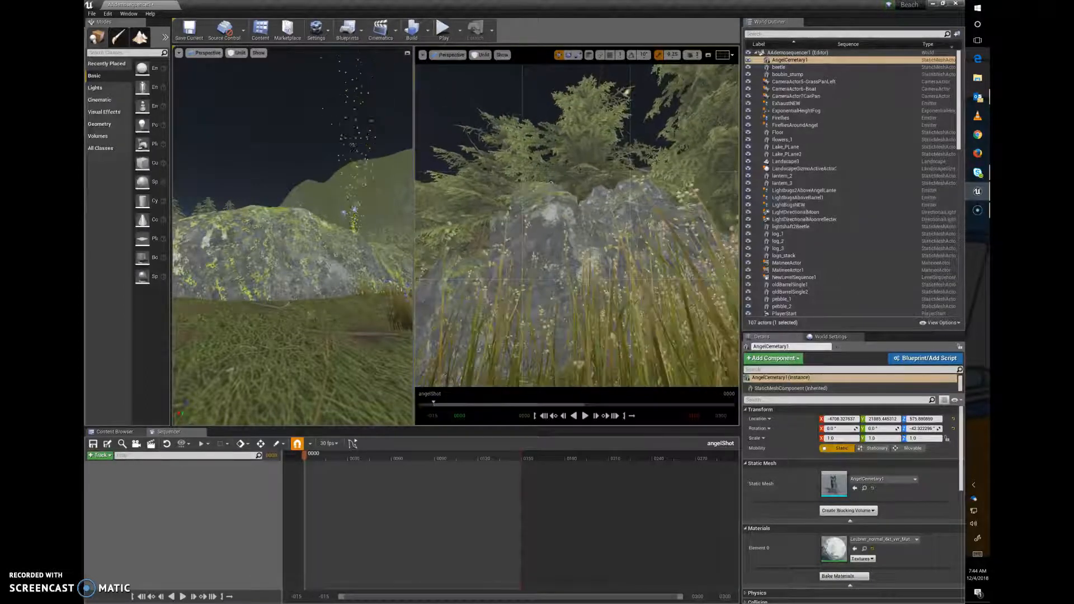
scroll(550, 182, "down", 4)
scroll(550, 182, "up", 2)
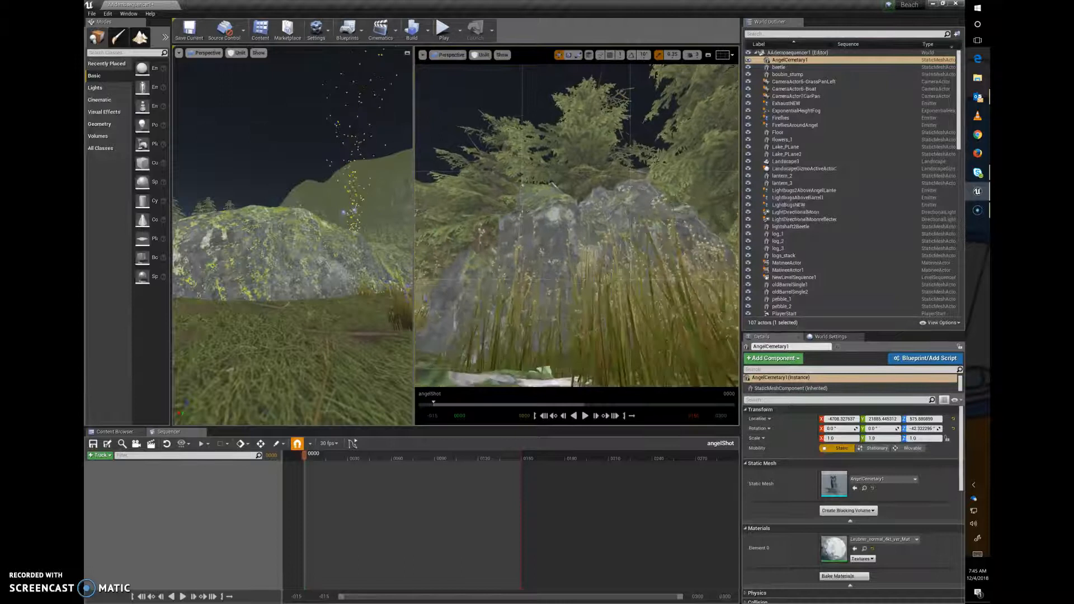
scroll(553, 184, "down", 5)
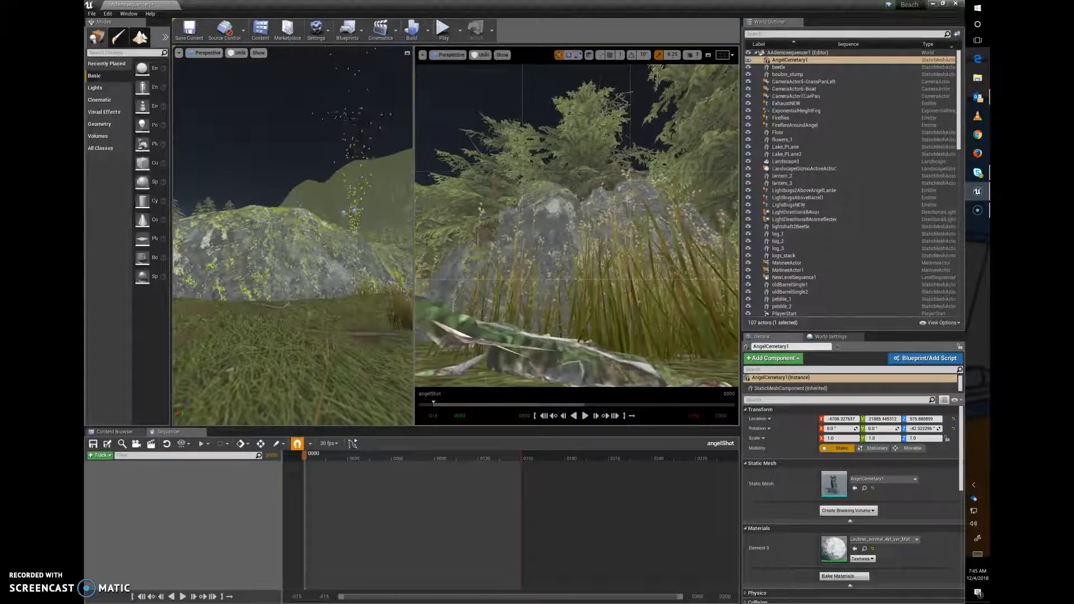
left_click(482, 55)
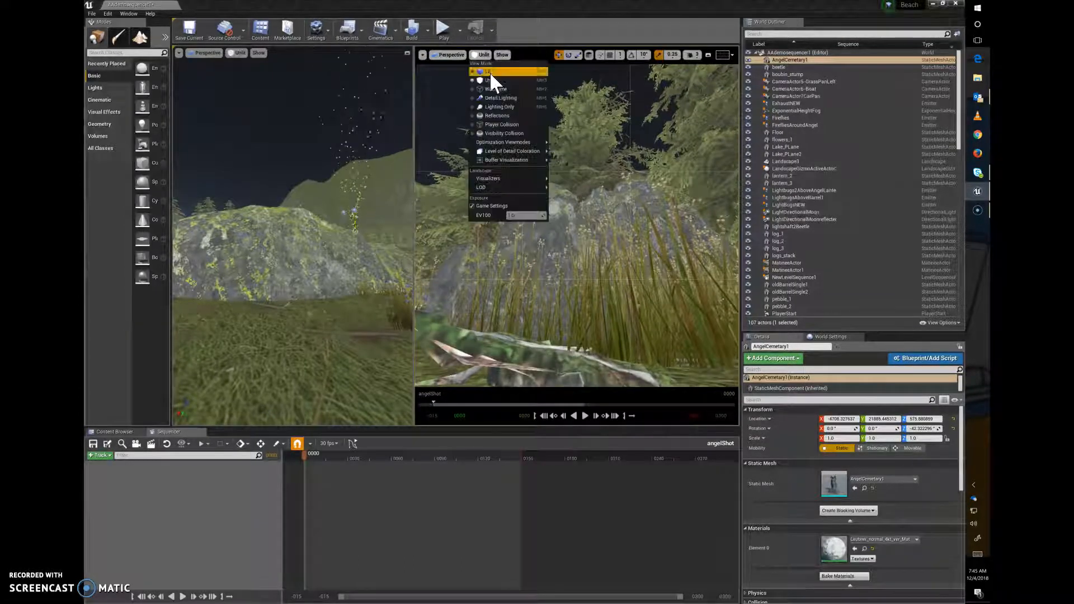
left_click(490, 71)
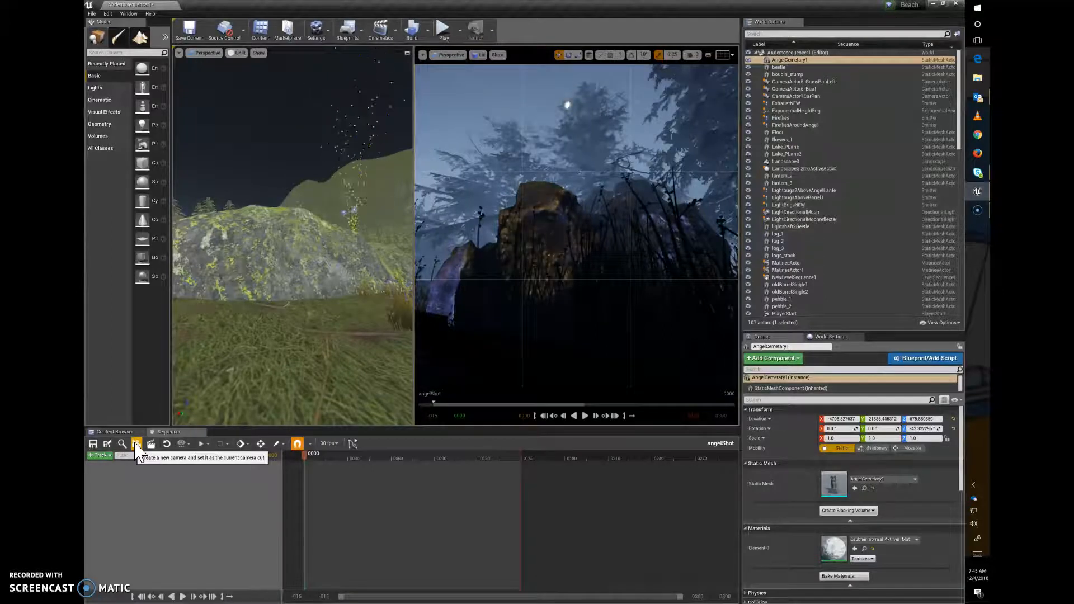
Step: Create a new camera in angelShot as the current camera cut and rename it CineCameraActorAngelCam
left_click(136, 444)
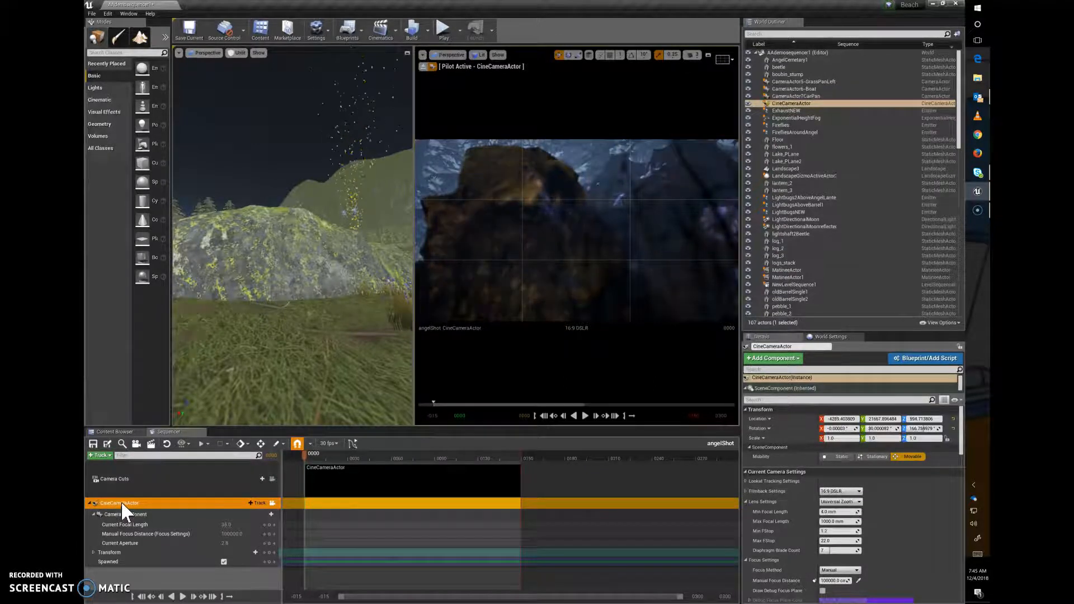
right_click(792, 103)
mouse_move(810, 196)
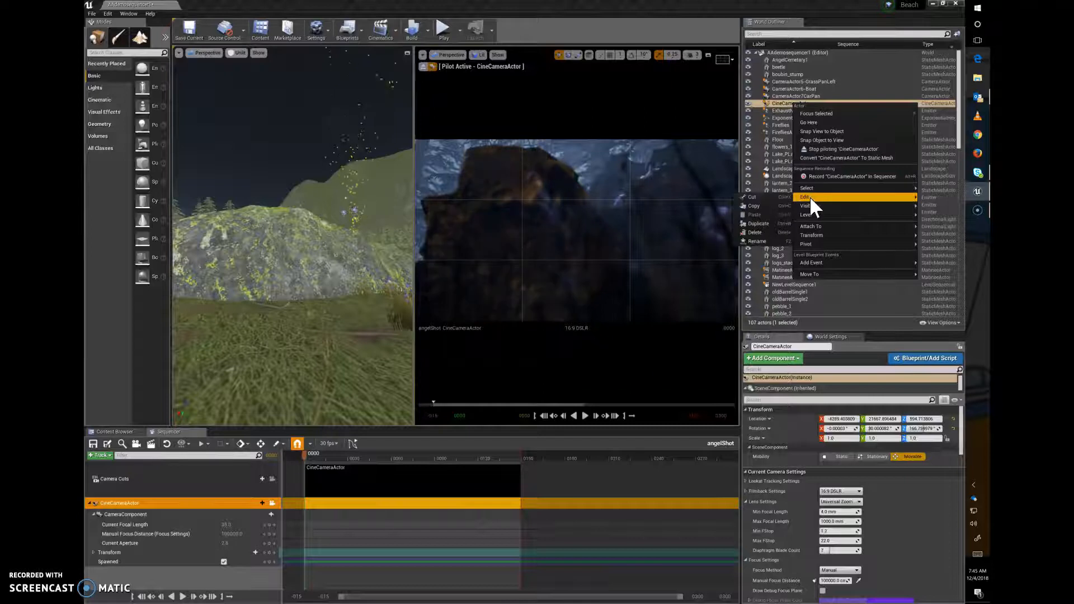
left_click(759, 241)
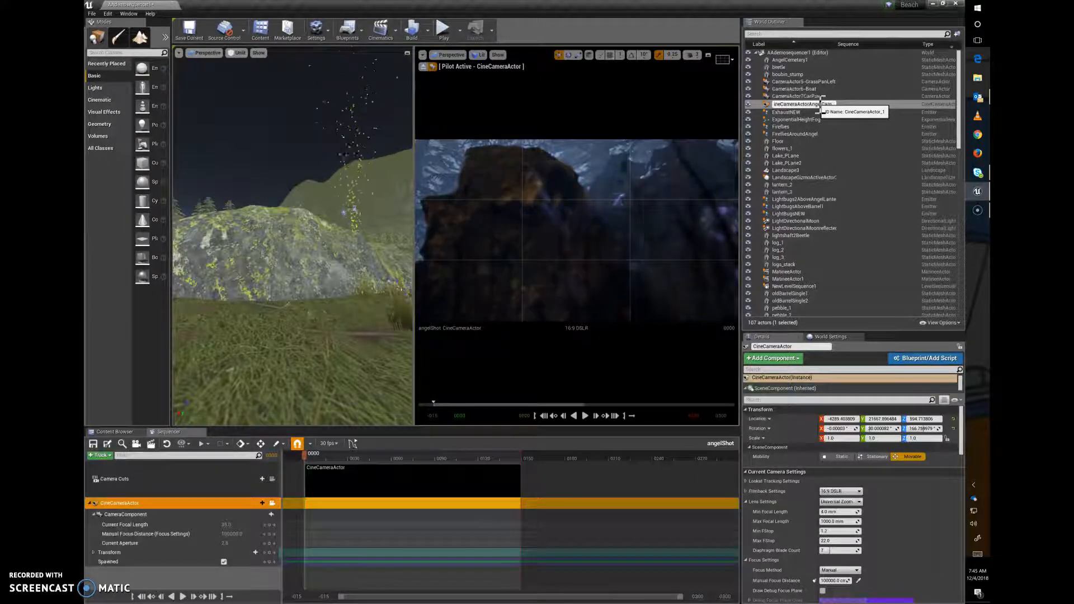
type("AngelCam")
key("Return")
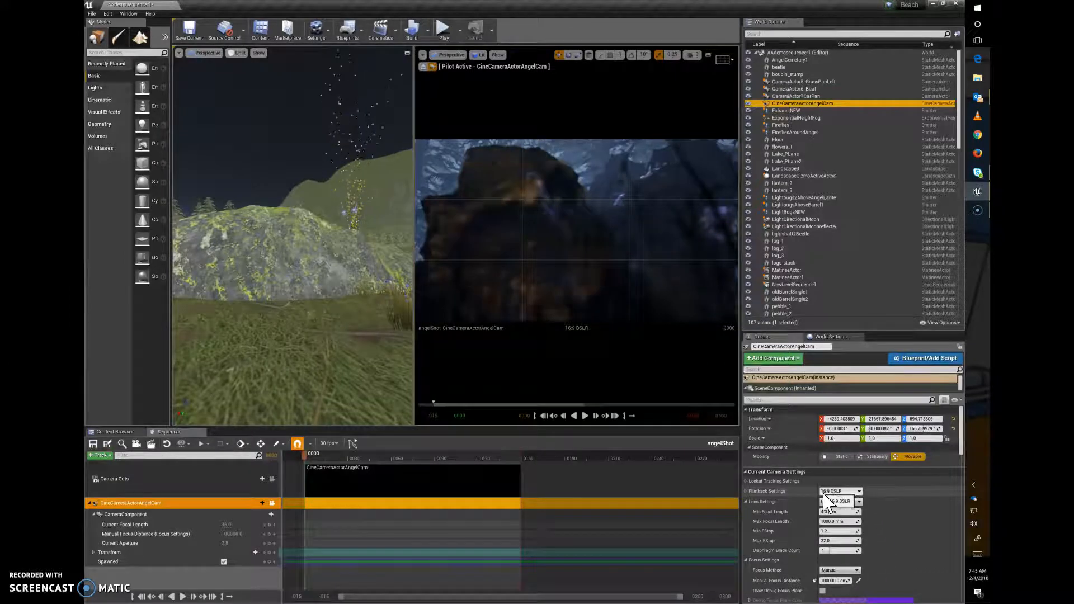
Step: Enlarge the Sequencer area and inspect the Location, Rotation and Scale channels under the new camera's Transform track
left_click(149, 501)
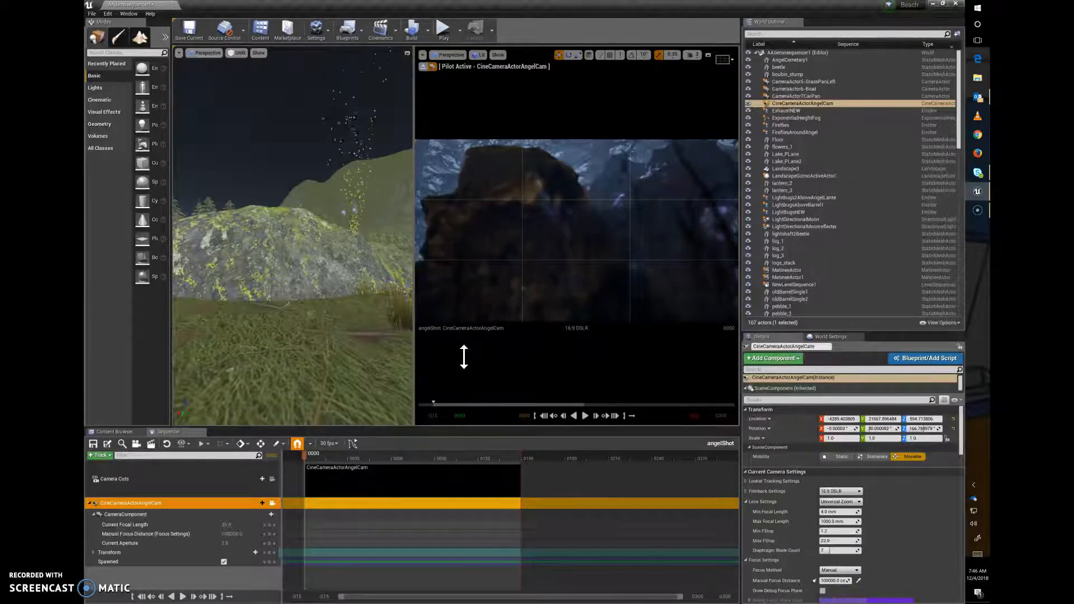
left_click_drag(467, 426, 468, 324)
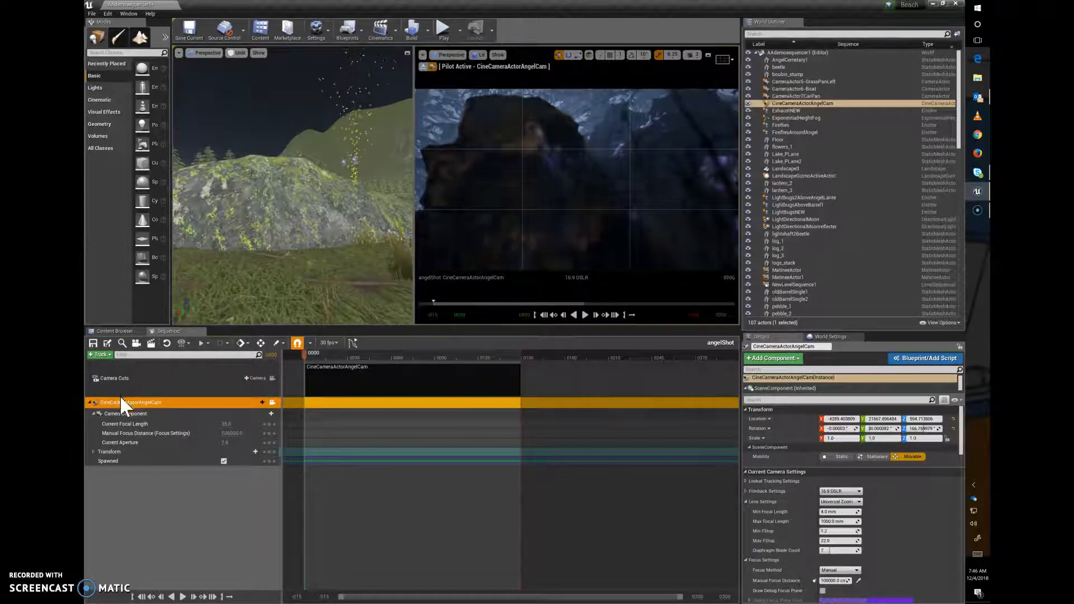
left_click(112, 453)
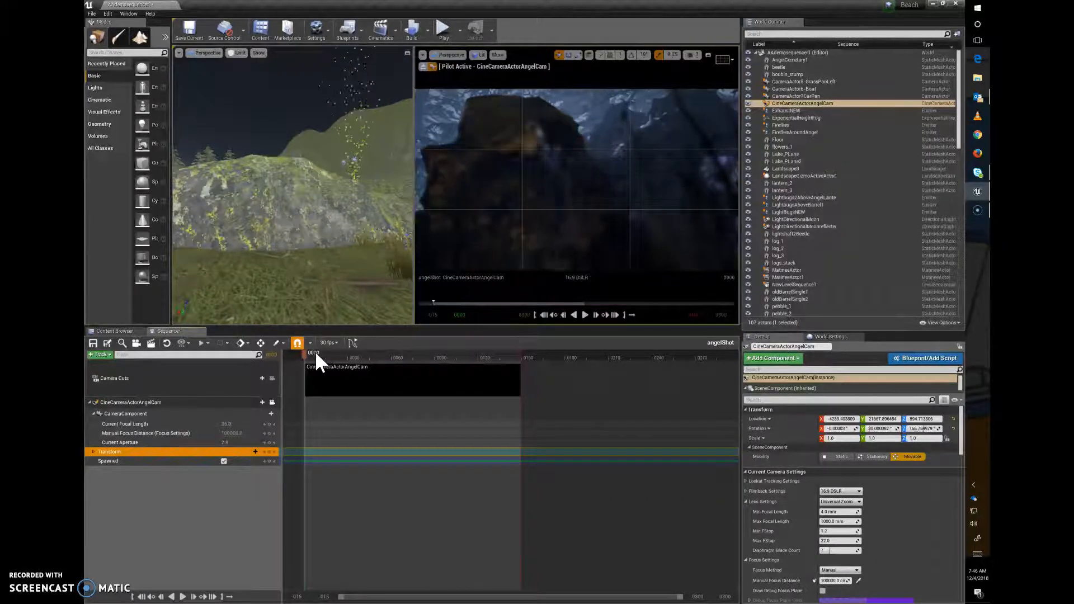
left_click(93, 450)
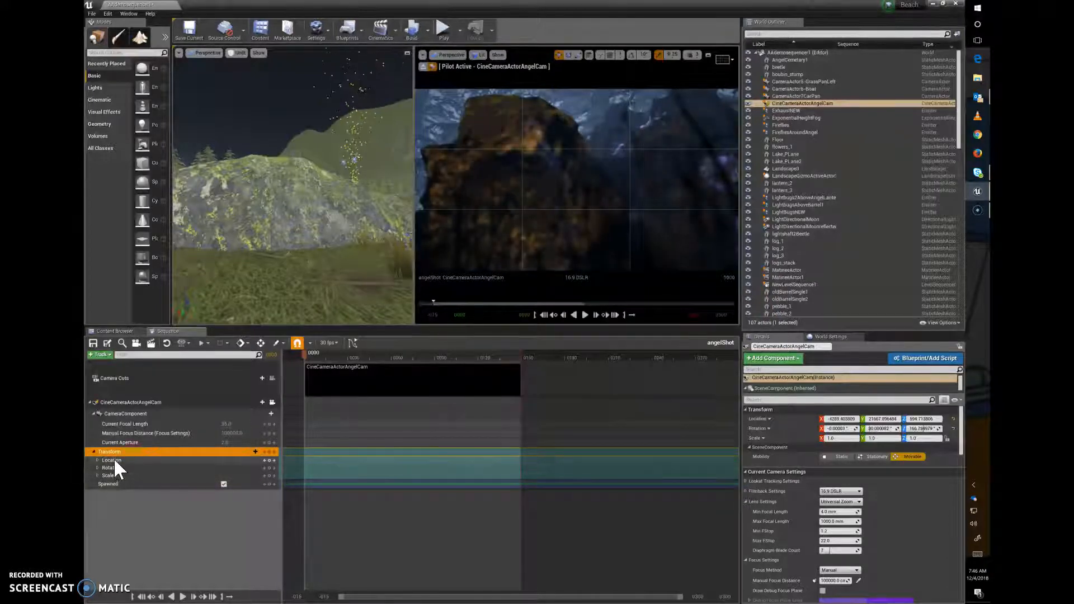
left_click(93, 451)
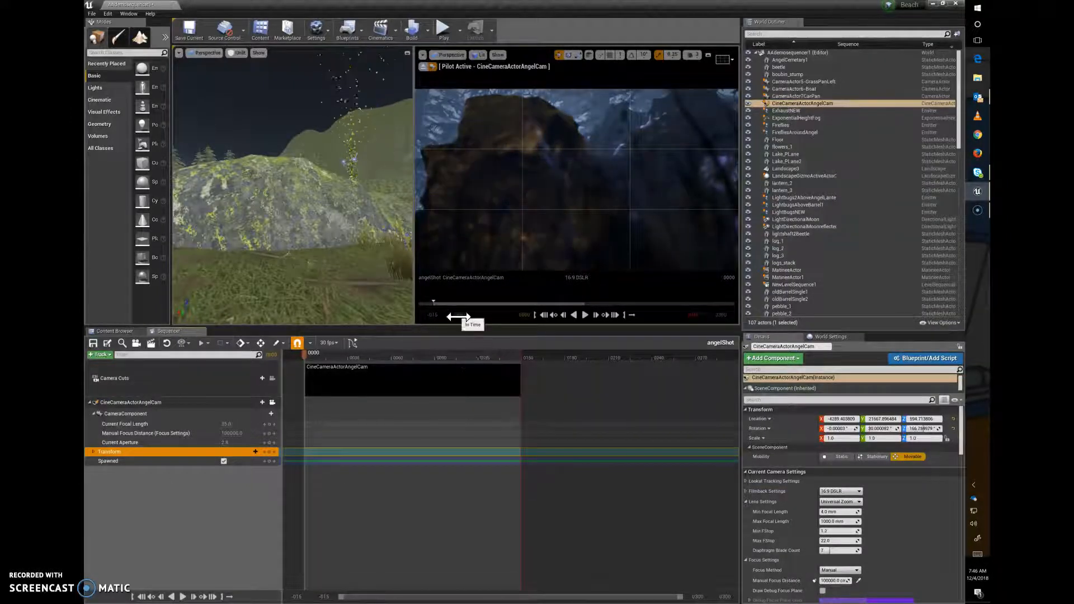
Step: Key the new camera's Transform at frame 0 and check the keys on its Location, Rotation and Scale channels
mouse_move(459, 316)
left_mouse_down()
mouse_move(482, 316)
mouse_move(458, 323)
left_mouse_up()
type("0")
key("Return")
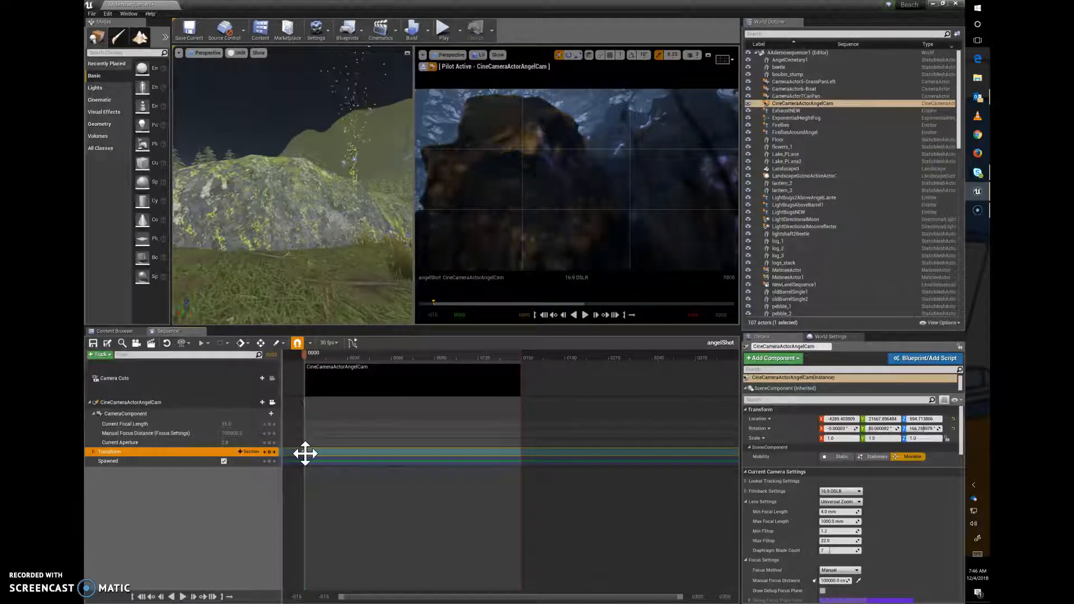
left_click(93, 451)
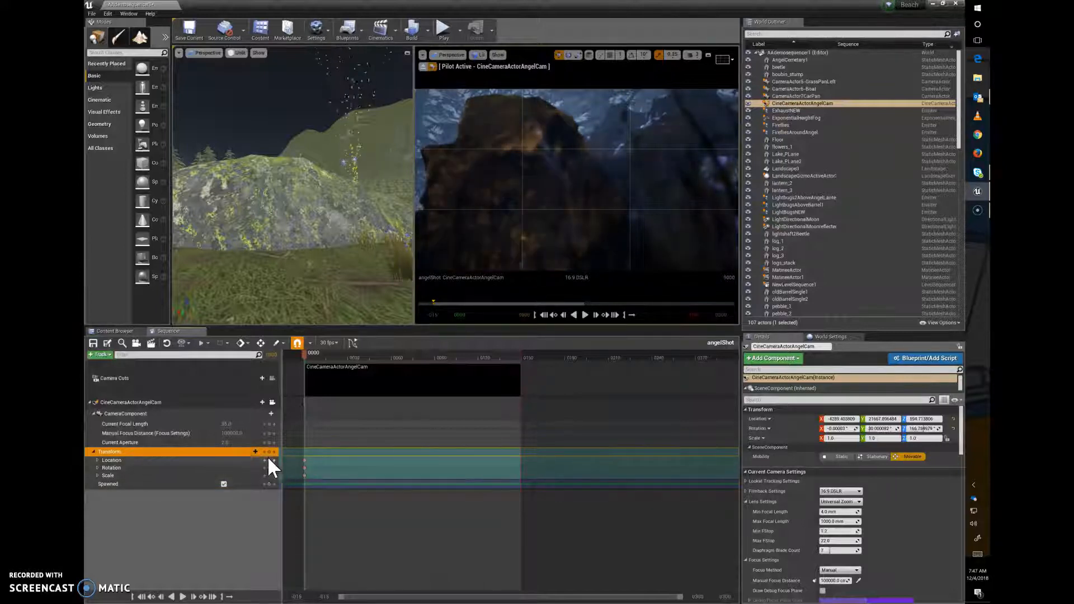
left_click(93, 451)
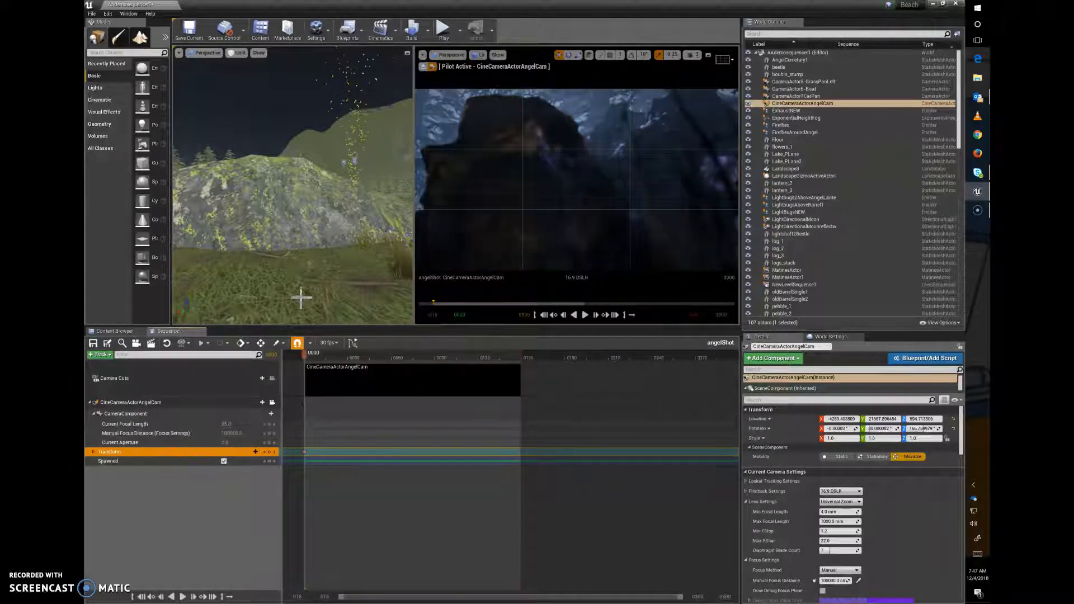
Step: Move the angelShot playhead to frame 149, near the end of the camera cut
left_click_drag(304, 354, 324, 354)
left_click_drag(526, 318, 533, 318)
left_click(523, 317)
type("150")
key("Return")
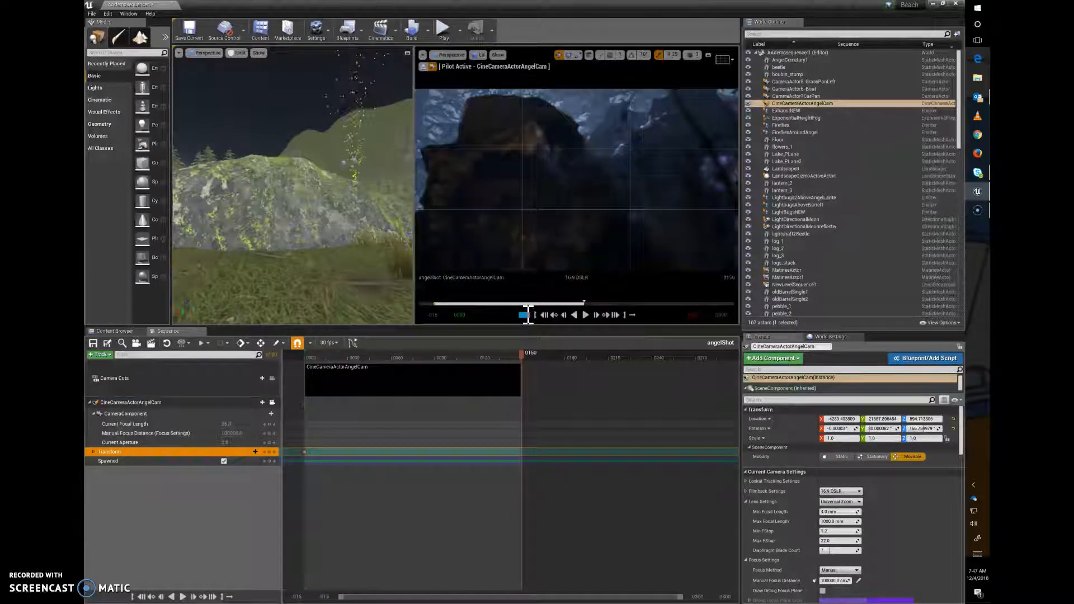
left_click(520, 357)
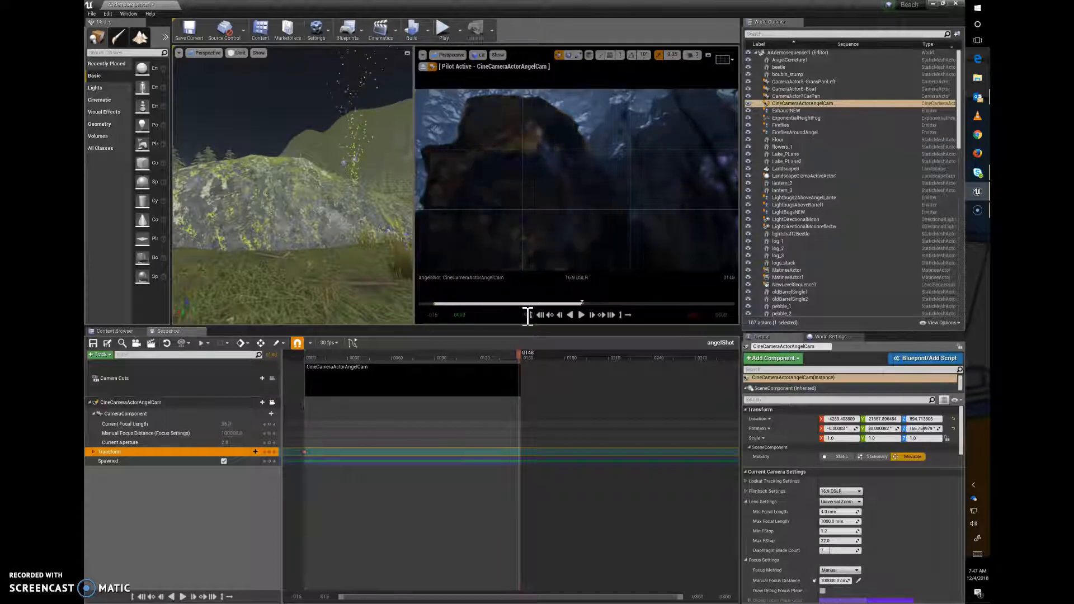
left_click(526, 315)
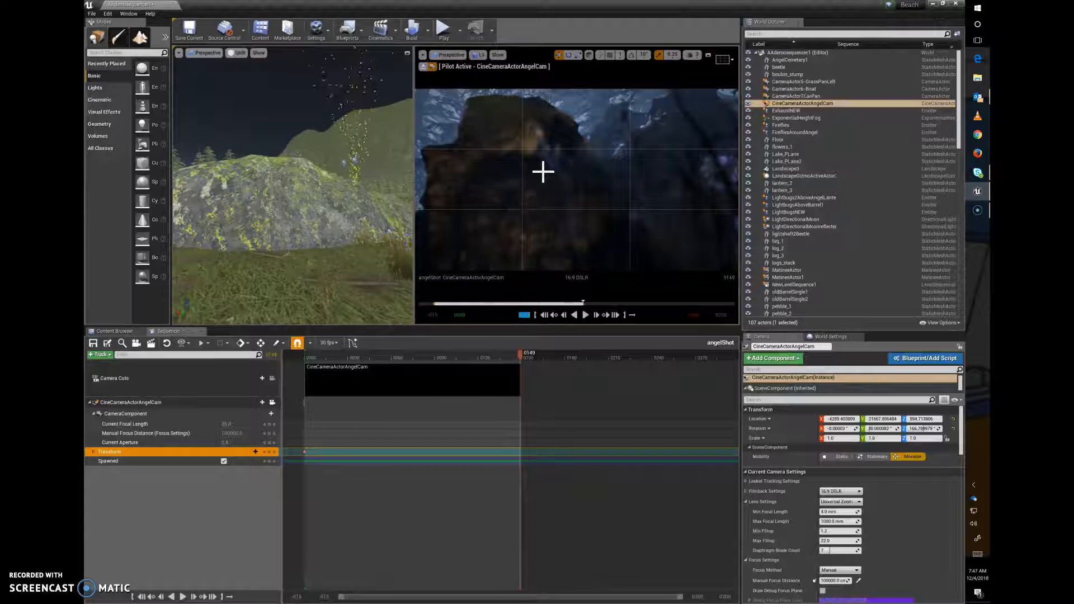
left_click_drag(554, 196, 669, 118)
mouse_move(559, 197)
right_mouse_down()
mouse_move(563, 187)
mouse_move(559, 197)
right_mouse_up()
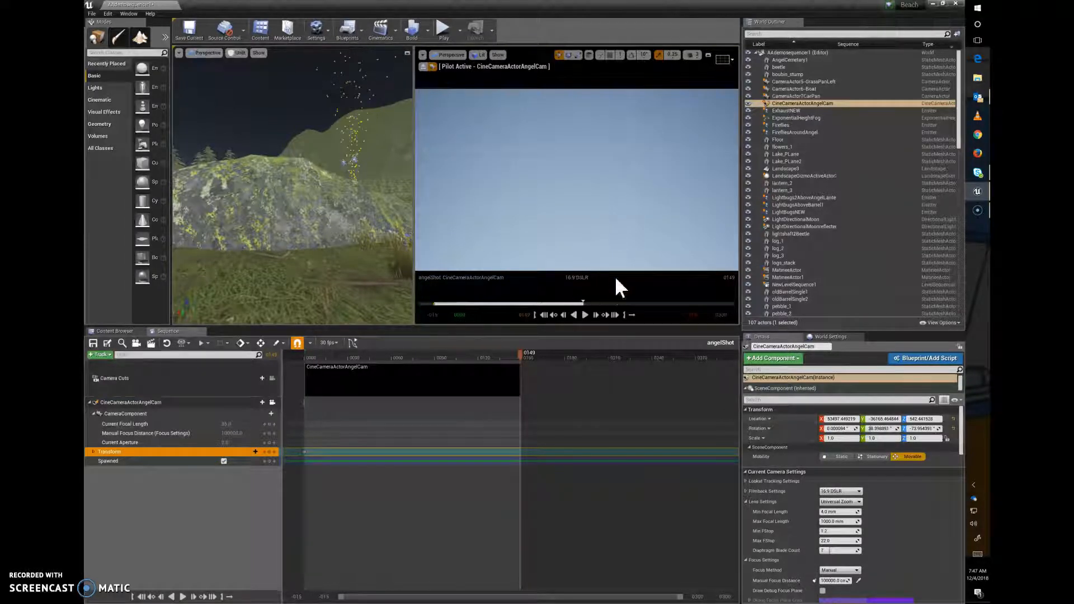
key("ctrl+z")
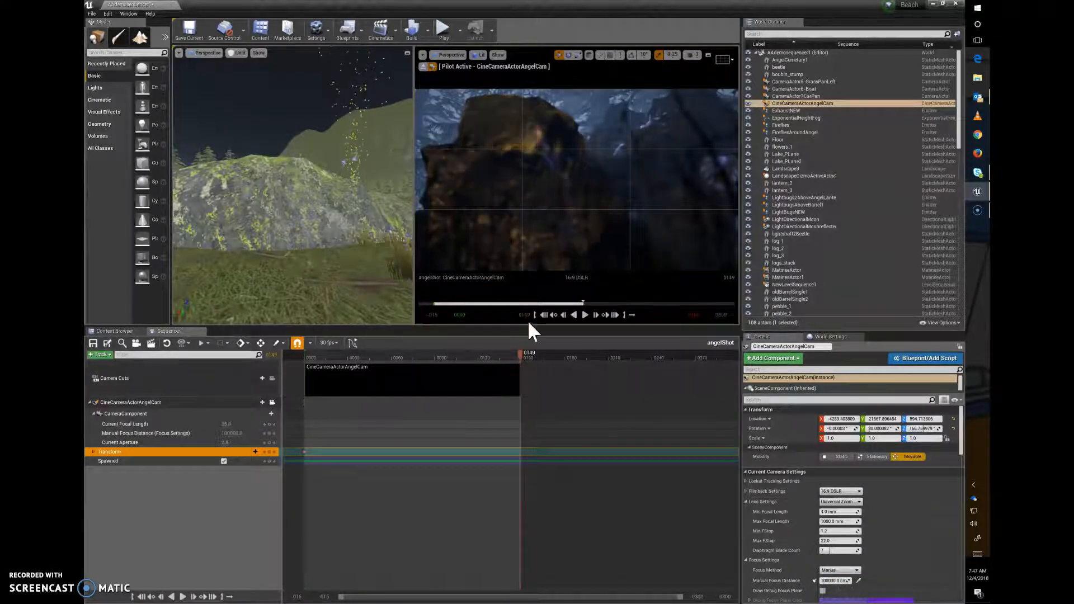
Step: Show CineCameraActorAngelCam from above in the Unlit perspective viewport, and select the large rock in the cinematic camera view
scroll(314, 186, "down", 7)
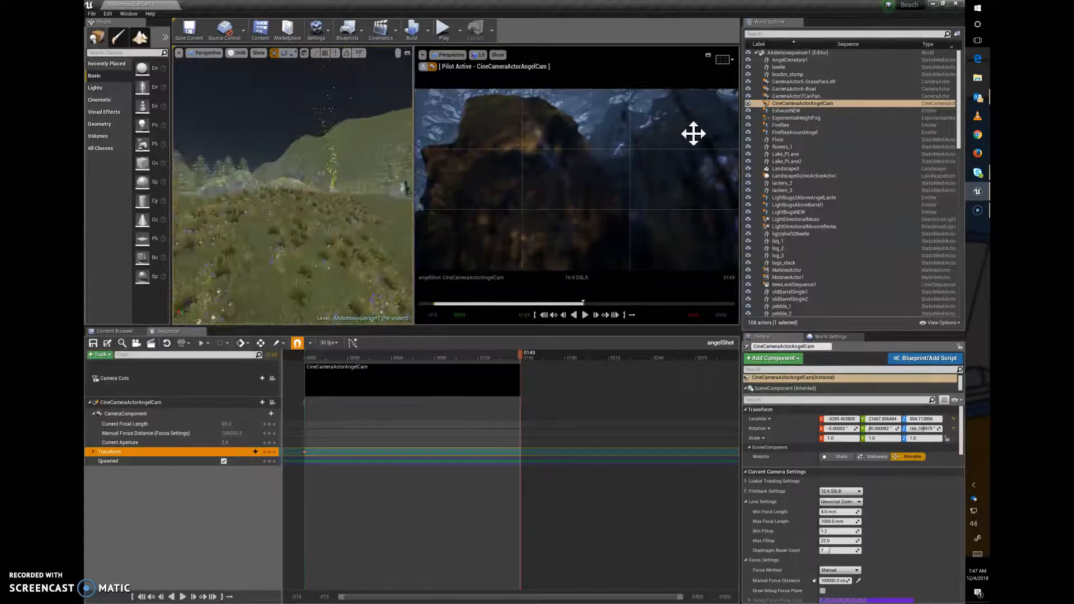
left_click(803, 104)
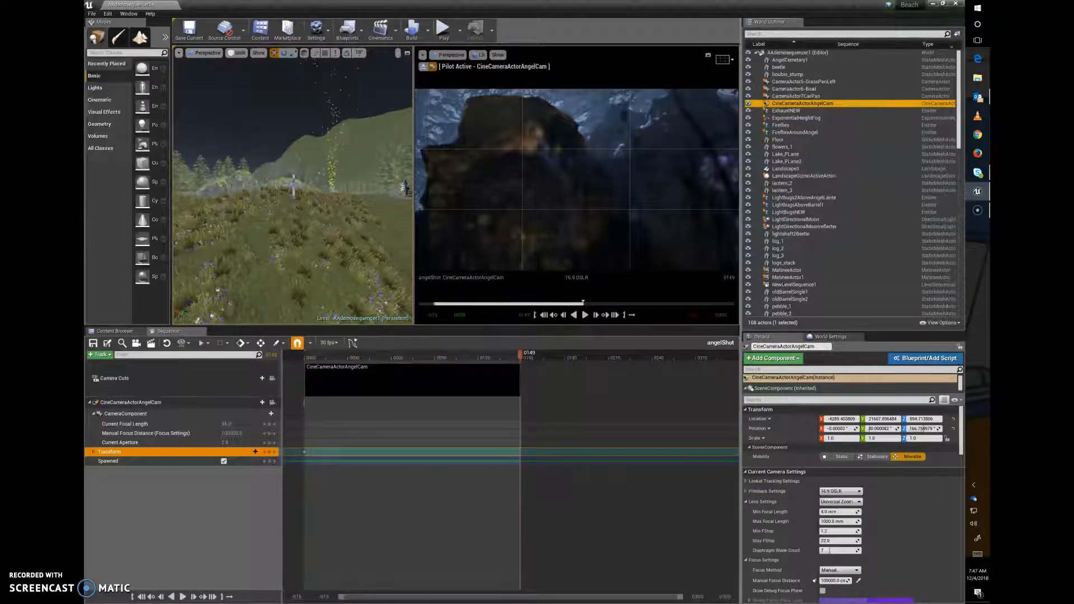
key("f")
left_click_drag(307, 166, 330, 240, "alt")
scroll(318, 190, "down", 6)
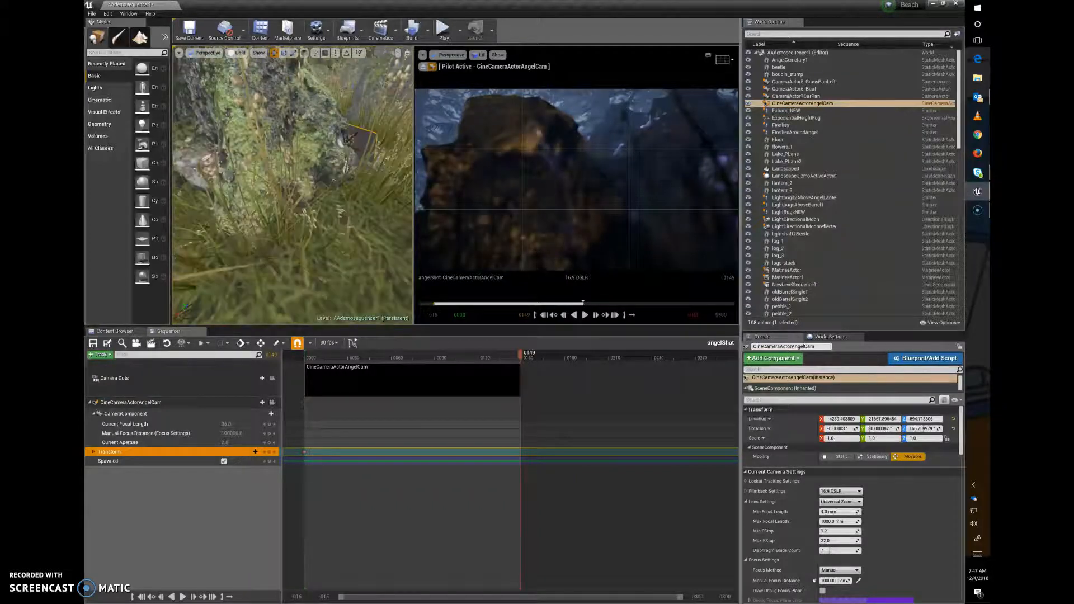
left_click_drag(319, 190, 369, 232, "alt")
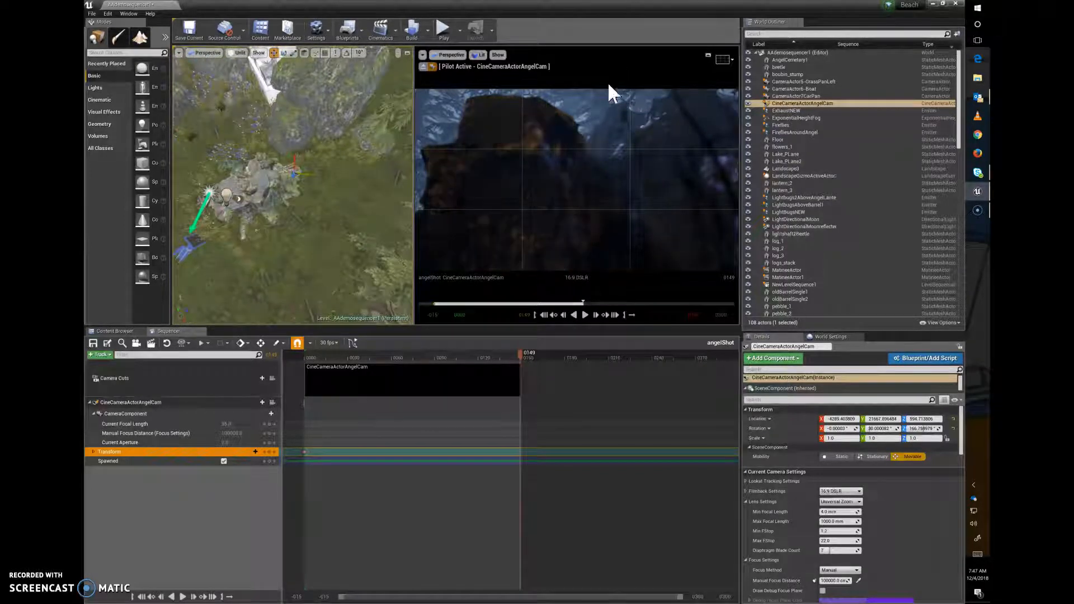
left_click(598, 139)
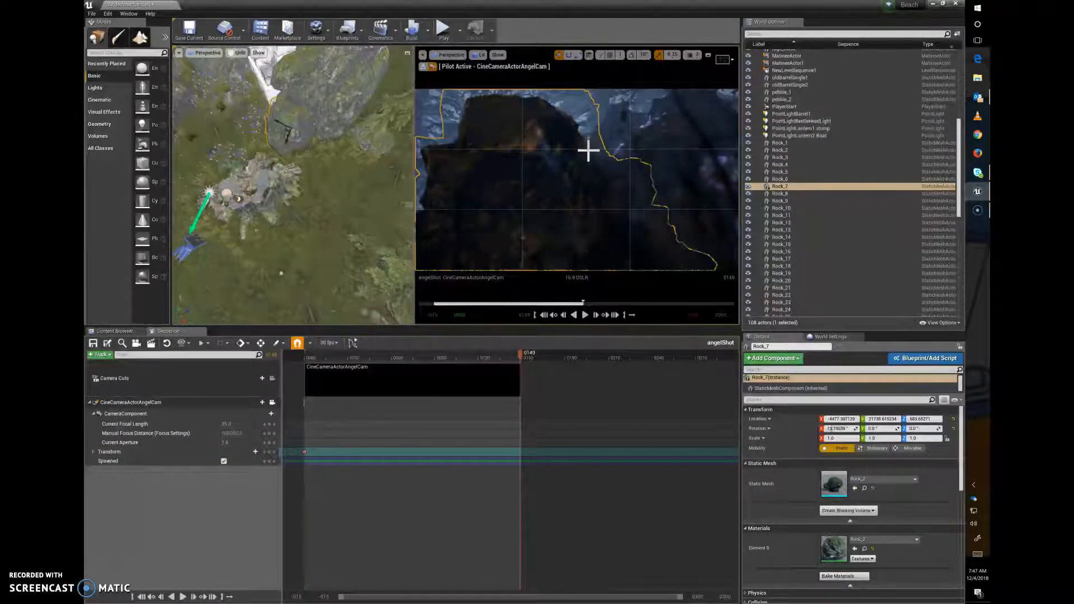
Step: Reframe the piloted cinematic camera on the angel statue at frame 149, and select CineCameraActorAngelCam in the level
right_click_drag(598, 139, 493, 82)
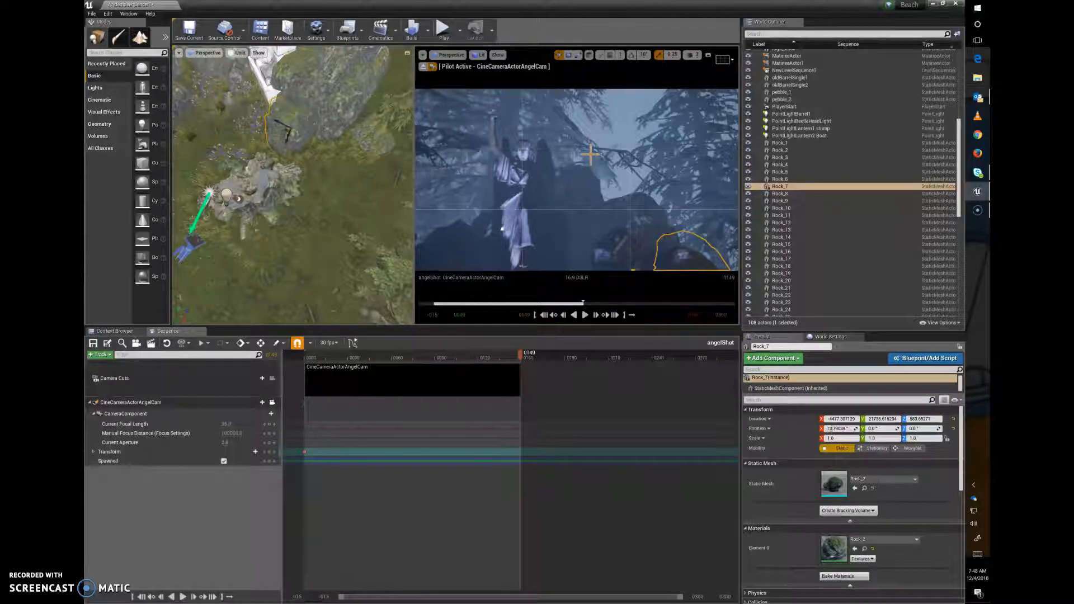
left_click_drag(301, 171, 339, 175, "alt")
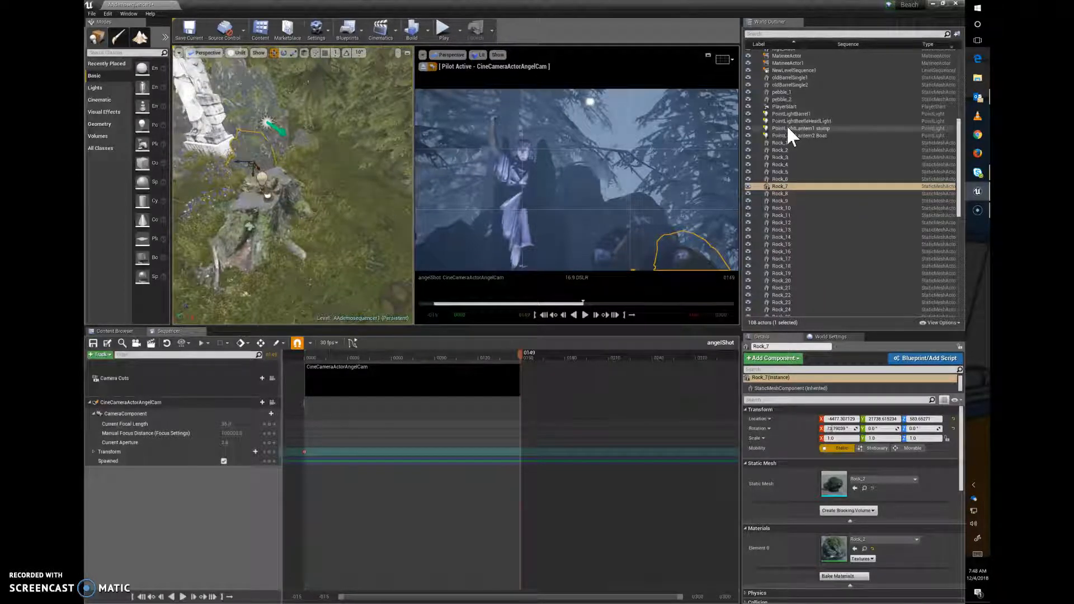
scroll(808, 92, "up", 10)
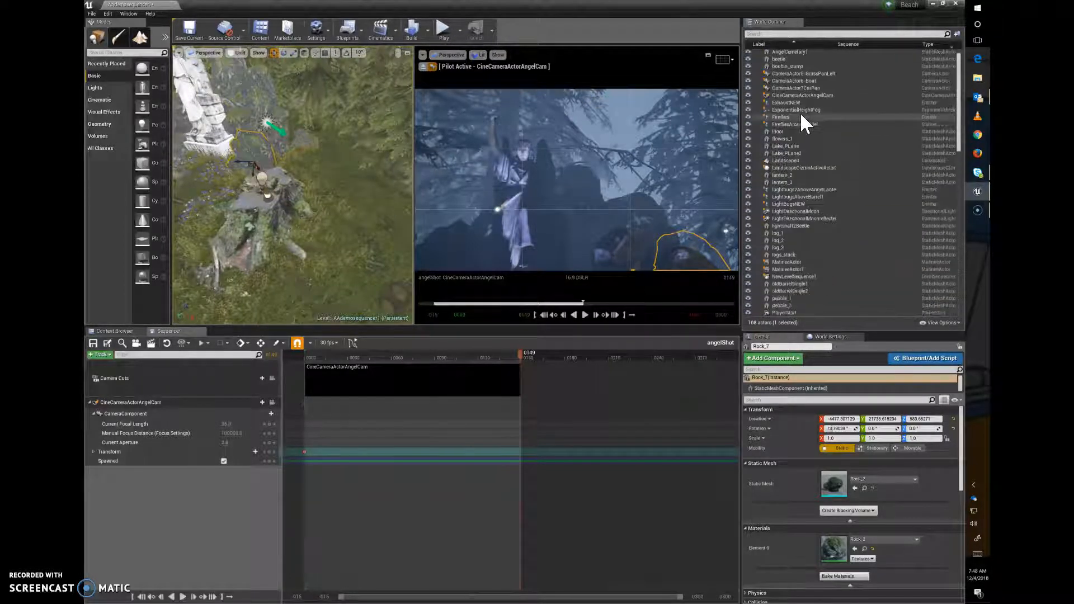
left_click(793, 104)
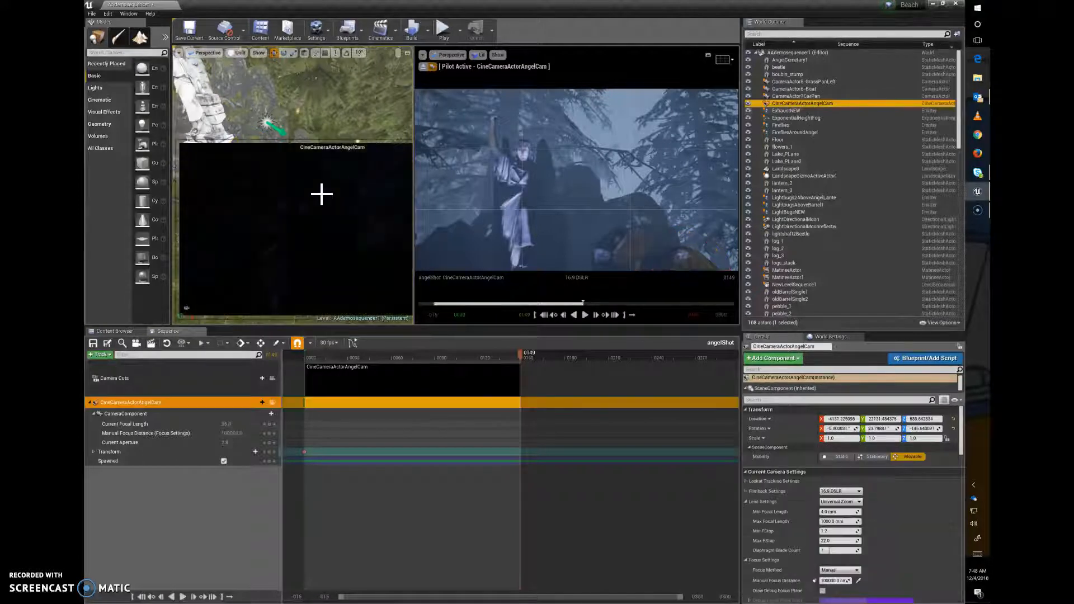
Step: Widen the Unlit perspective viewport and show the selected camera together with the angel statue beside an enlarged camera preview
scroll(273, 100, "down", 5)
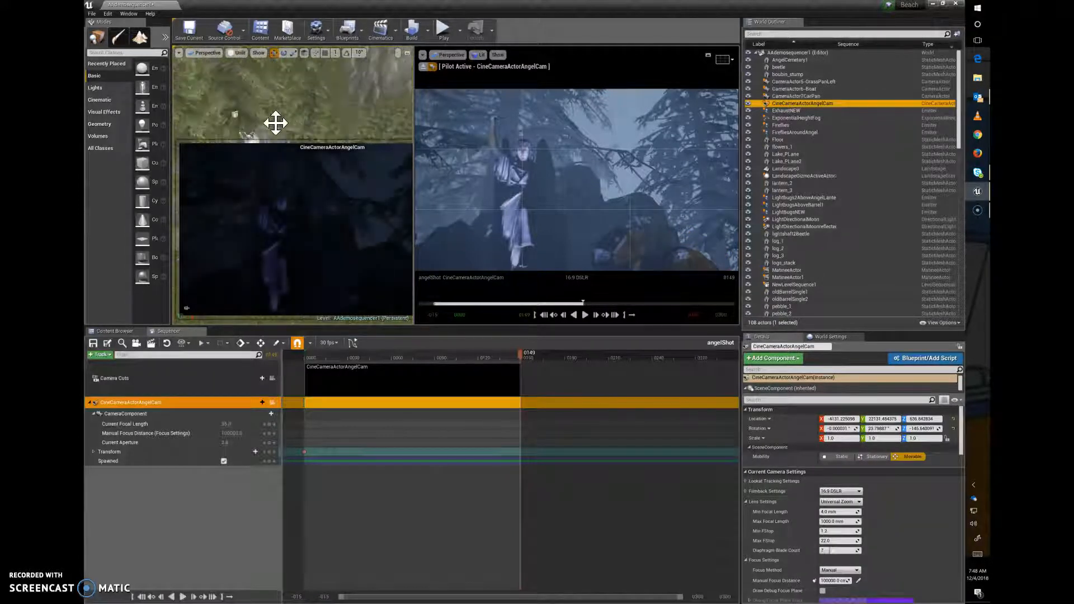
left_click_drag(413, 110, 616, 134)
right_click_drag(278, 185, 307, 189)
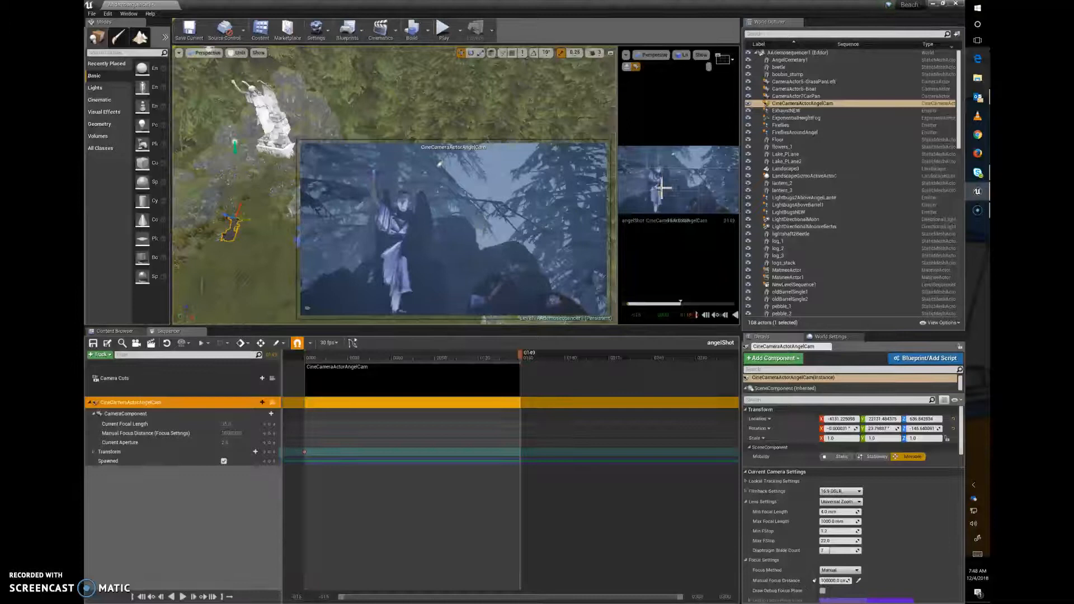
Step: Key the camera's Transform at frame 149 and scrub back to frame 135 to check the camera movement
left_click(120, 451)
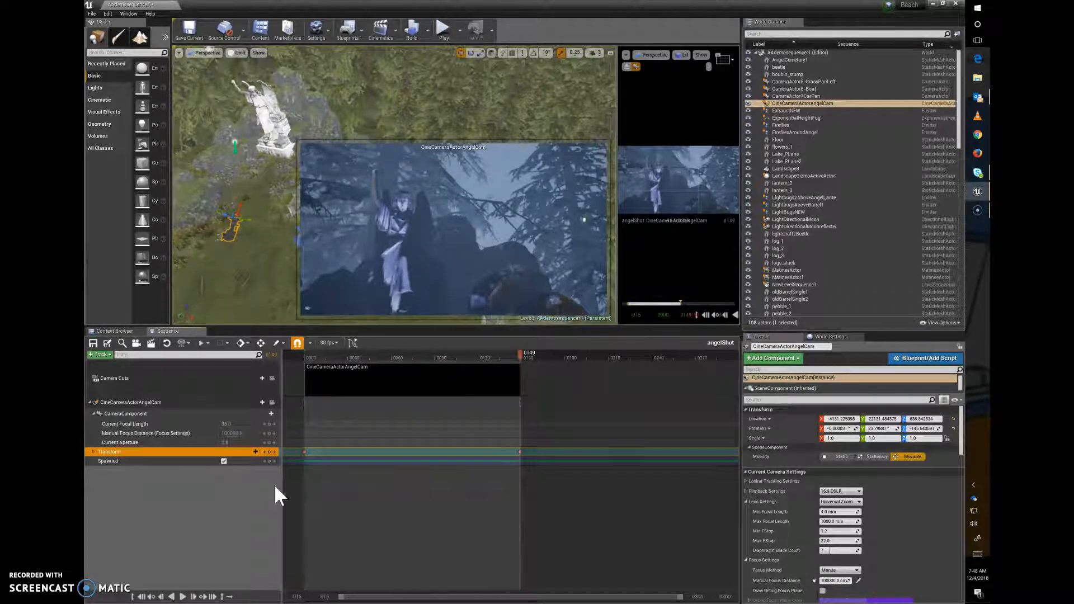
left_click_drag(519, 356, 498, 372)
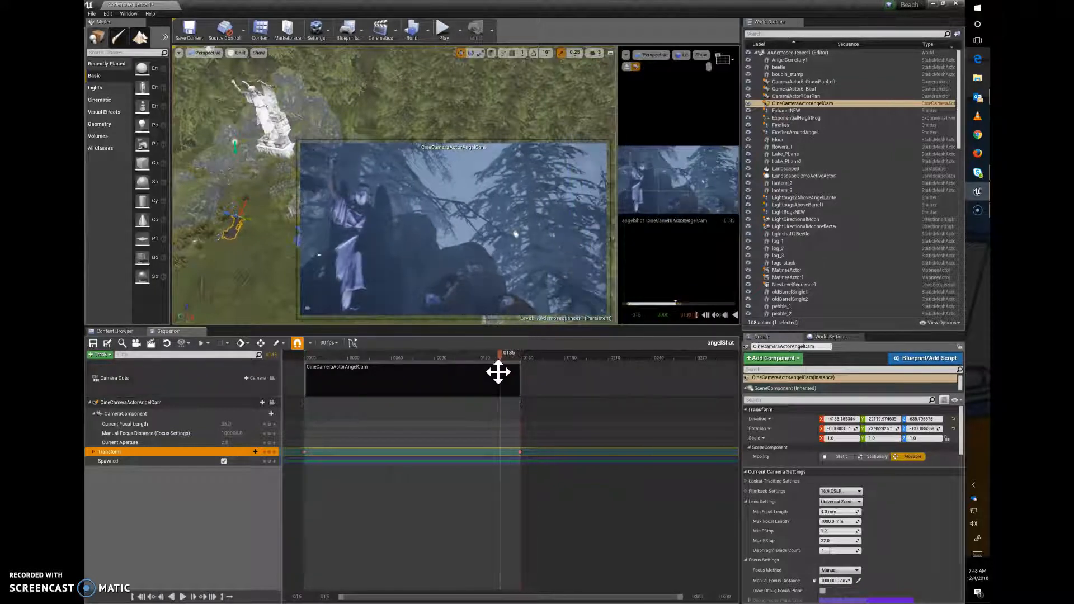